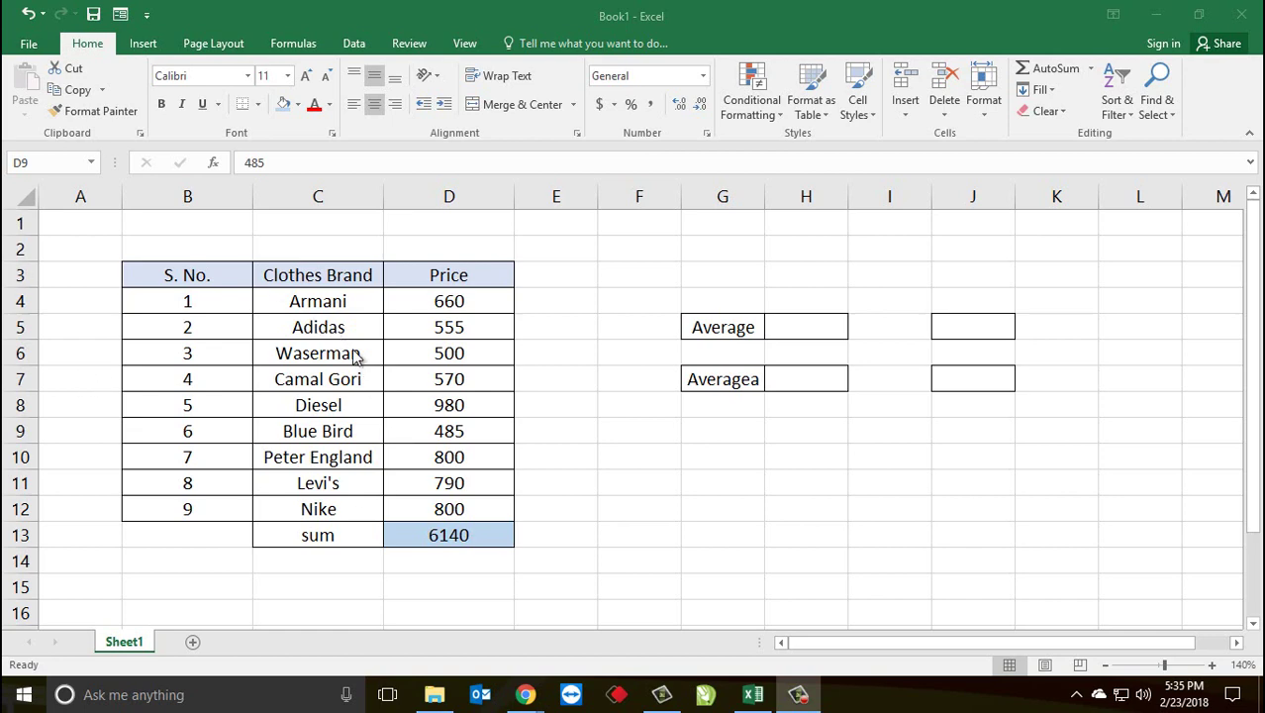
Step: Point out the brands in the table with prices such as Armani 660 and Diesel 980
{"action": "left_click", "coordinate": [328, 304]}
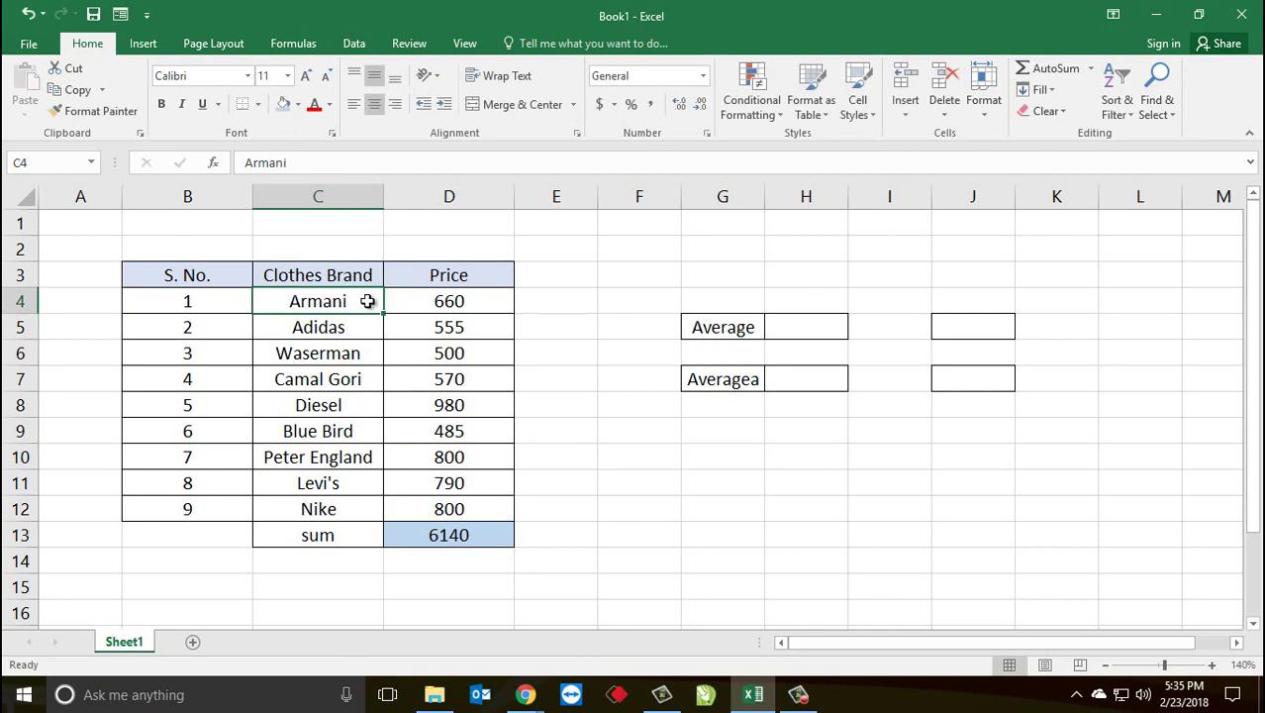
{"action": "left_click", "coordinate": [425, 303]}
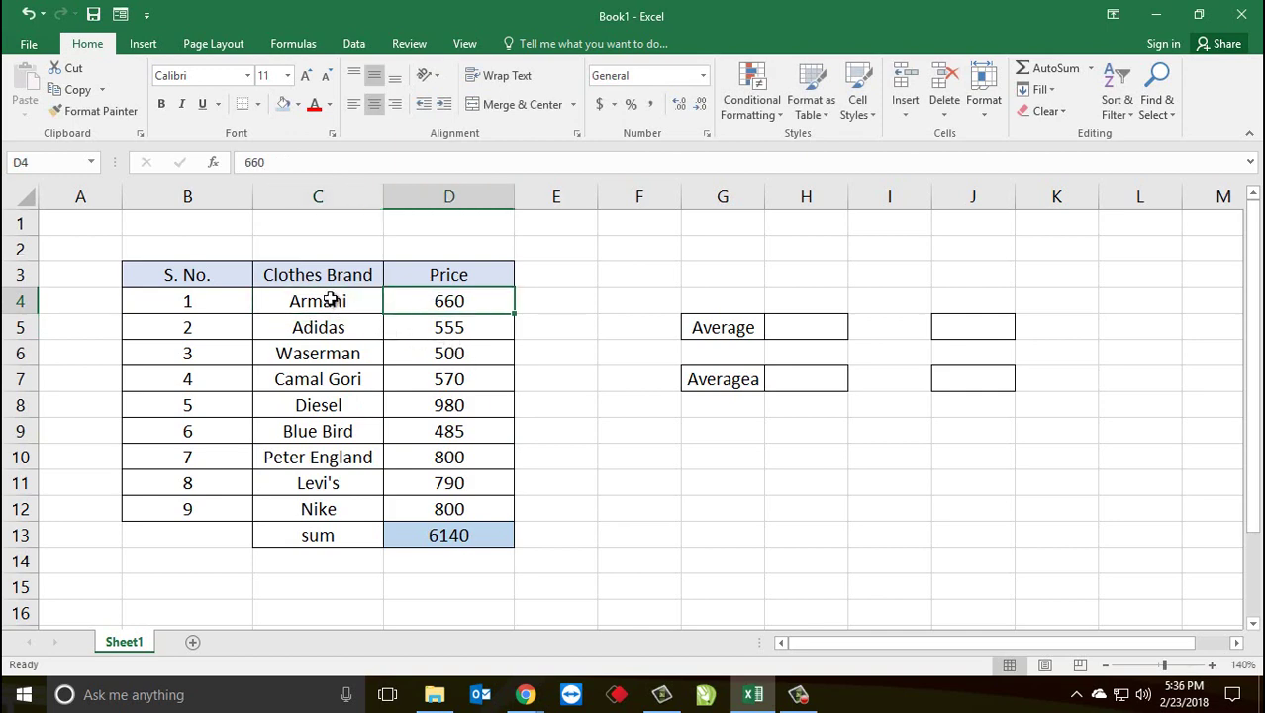
{"action": "left_click", "coordinate": [330, 300]}
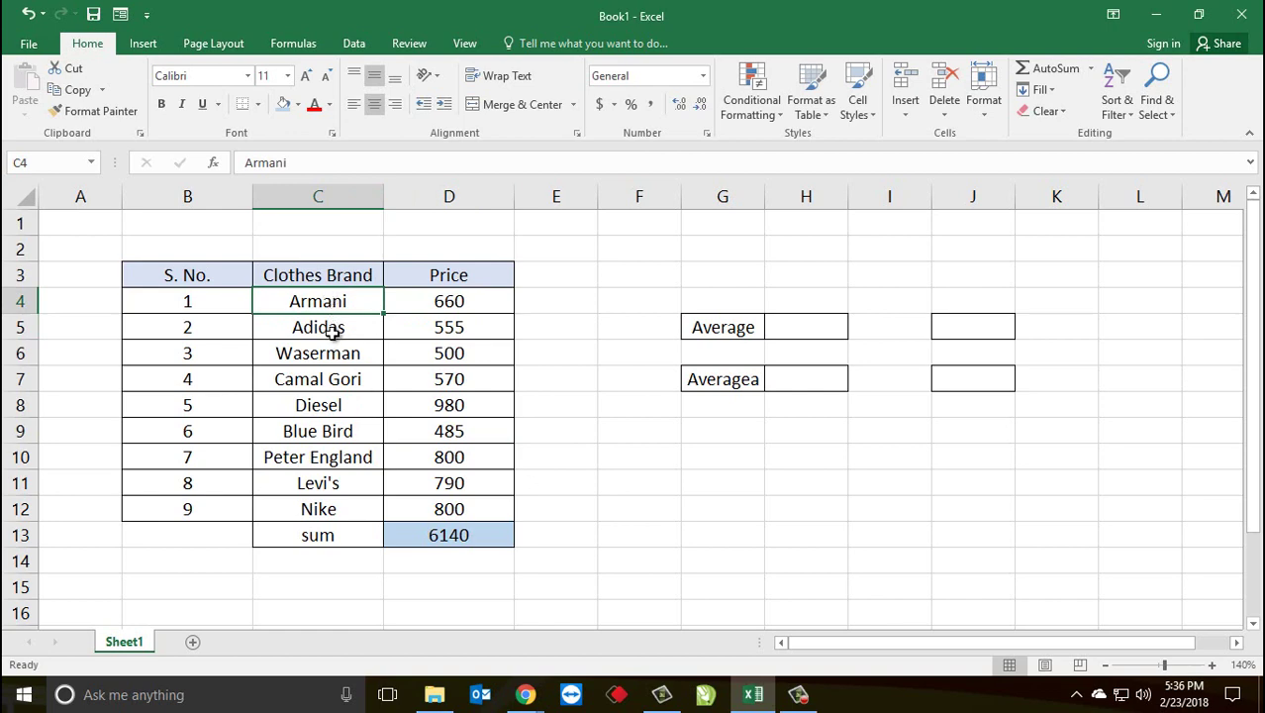
{"action": "left_click", "coordinate": [334, 332]}
{"action": "left_click", "coordinate": [347, 382]}
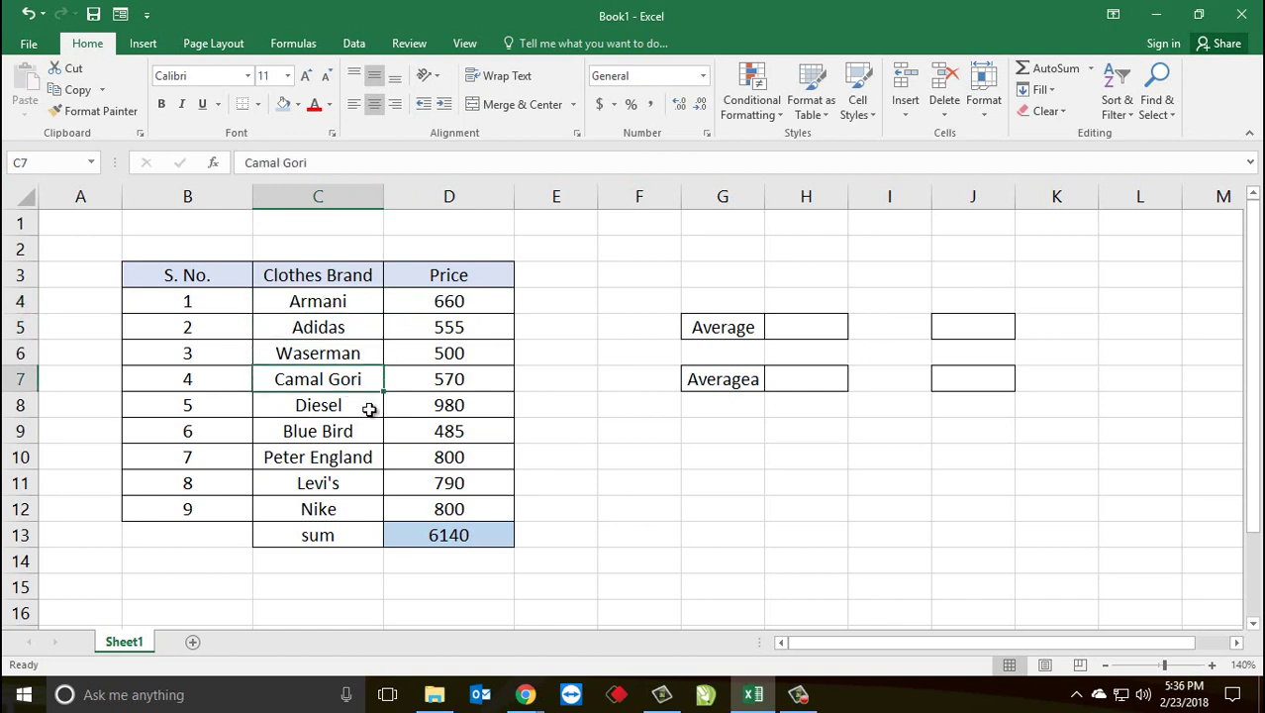
{"action": "left_click", "coordinate": [368, 408]}
{"action": "left_click", "coordinate": [372, 431]}
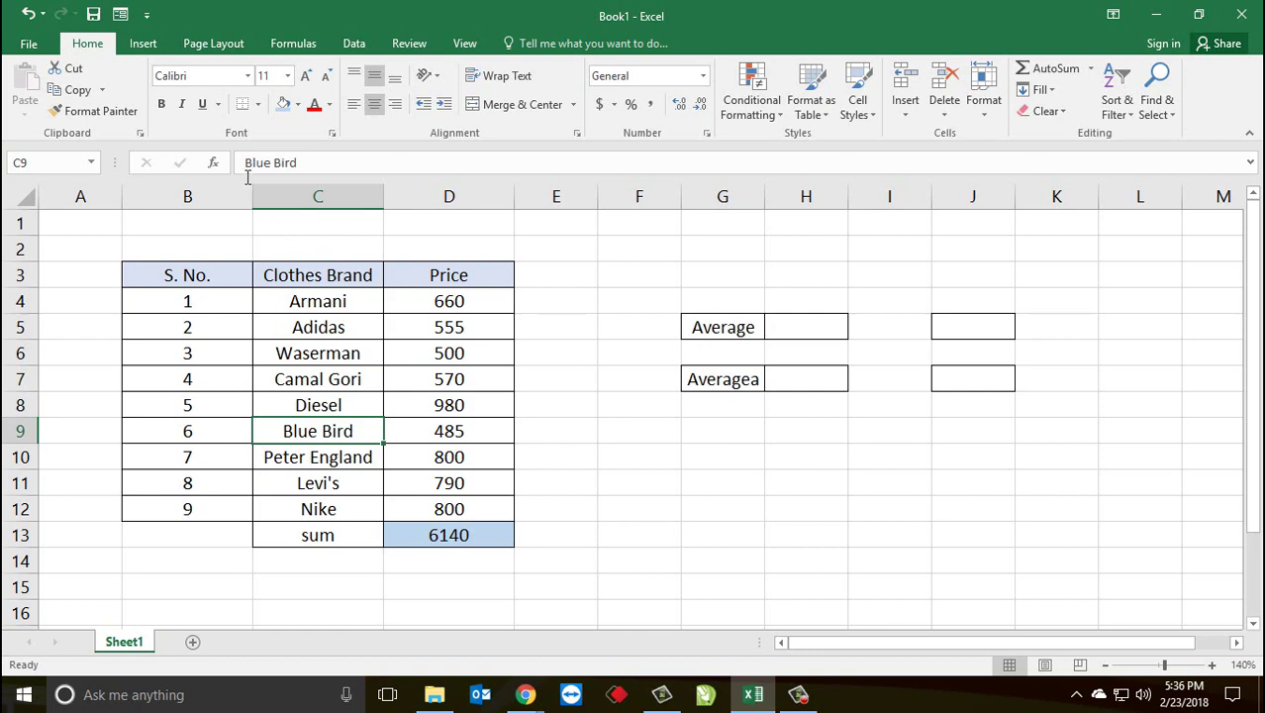
{"action": "left_click", "coordinate": [341, 319]}
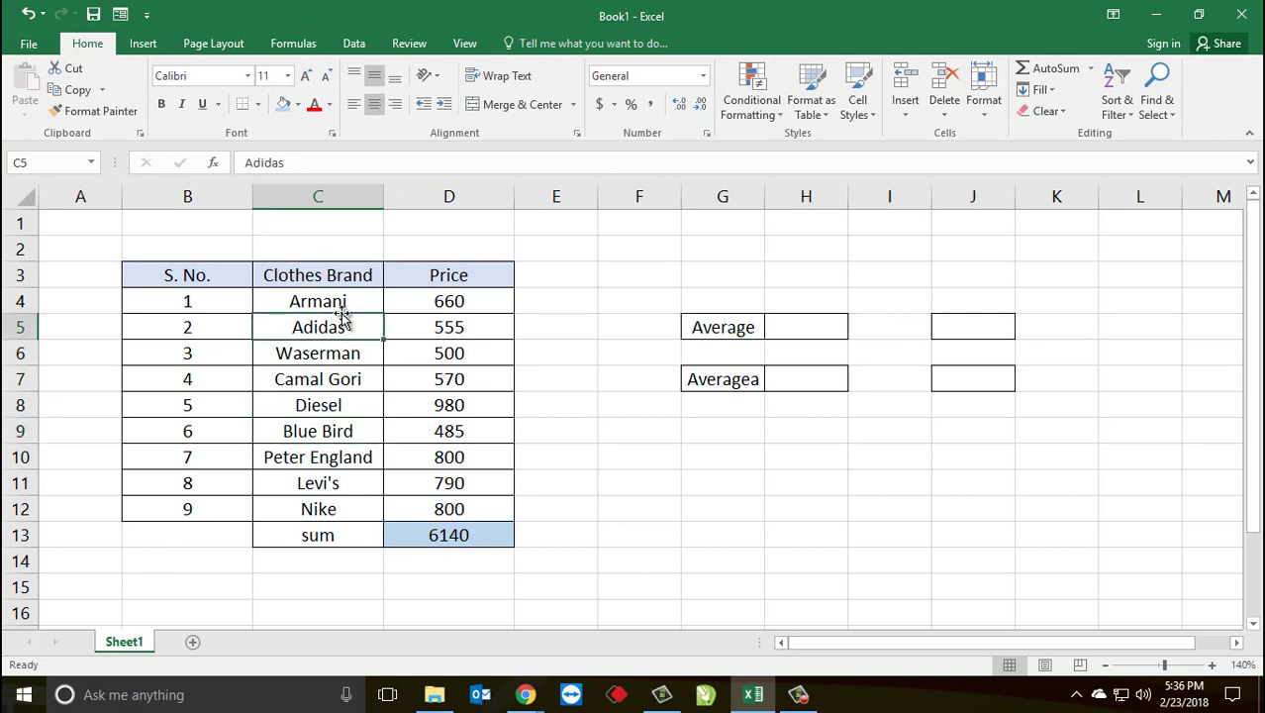
{"action": "left_click", "coordinate": [452, 299]}
{"action": "left_click", "coordinate": [366, 408]}
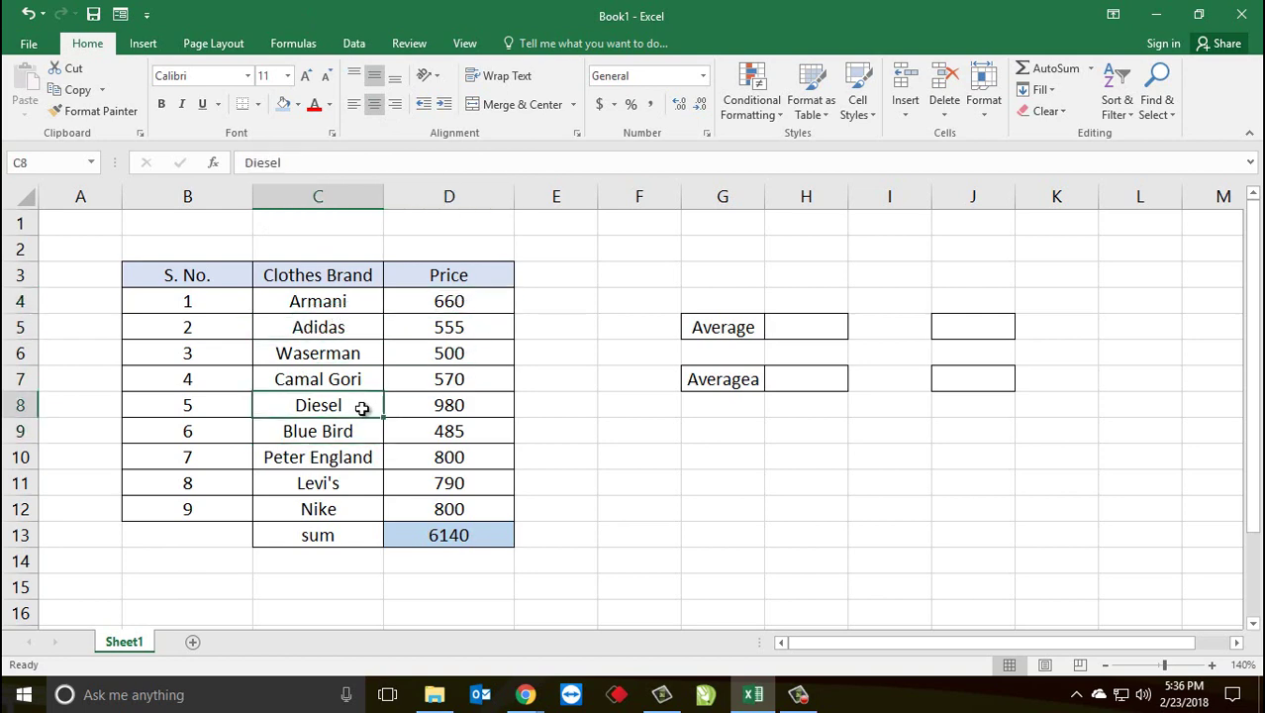
{"action": "left_click", "coordinate": [447, 405]}
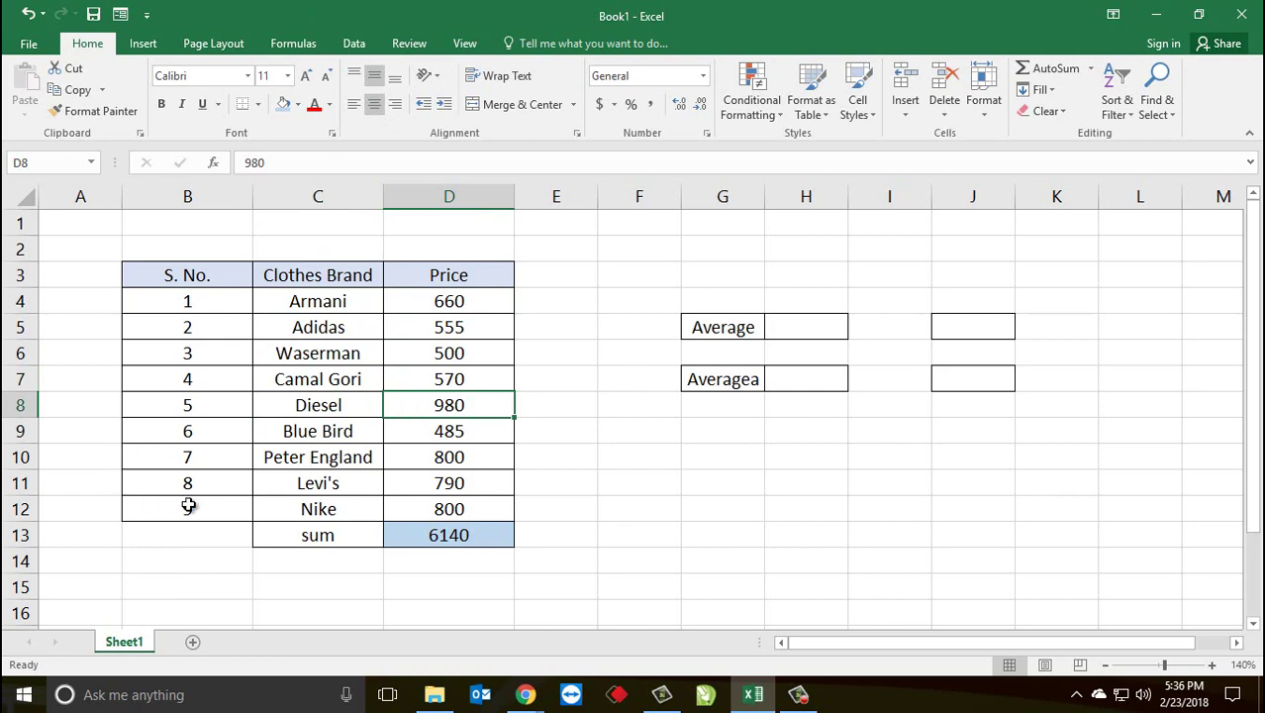
Step: Review serial numbers 1–9, the SUM formula giving 6140, and the first prices in column D
{"action": "left_click_drag", "start_coordinate": [219, 305], "coordinate": [220, 509]}
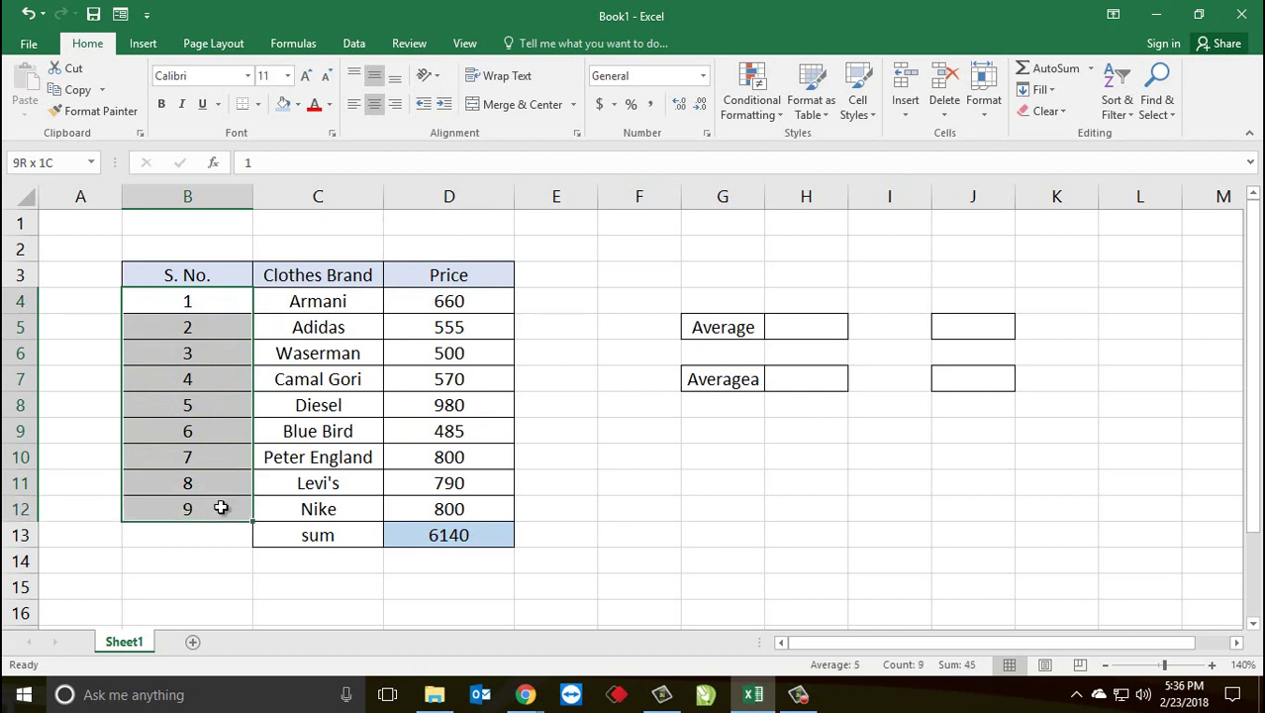
{"action": "left_click", "coordinate": [338, 542]}
{"action": "left_click", "coordinate": [447, 535]}
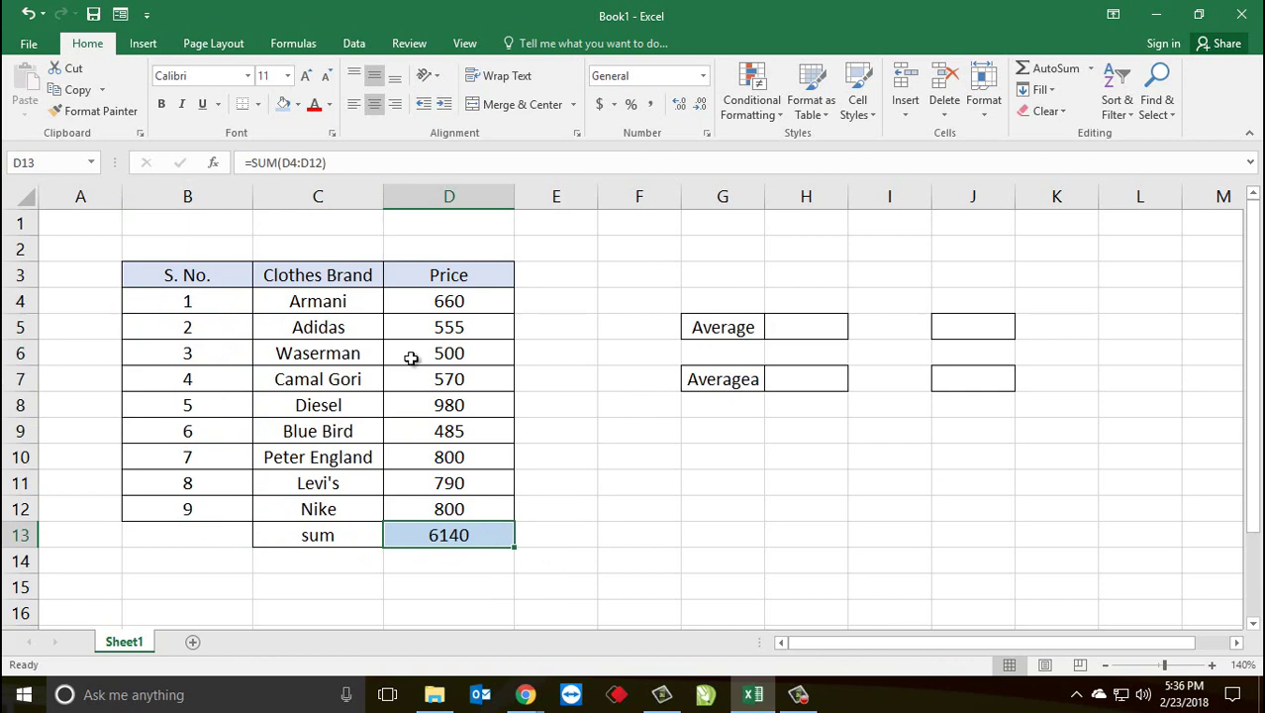
{"action": "left_click", "coordinate": [448, 302]}
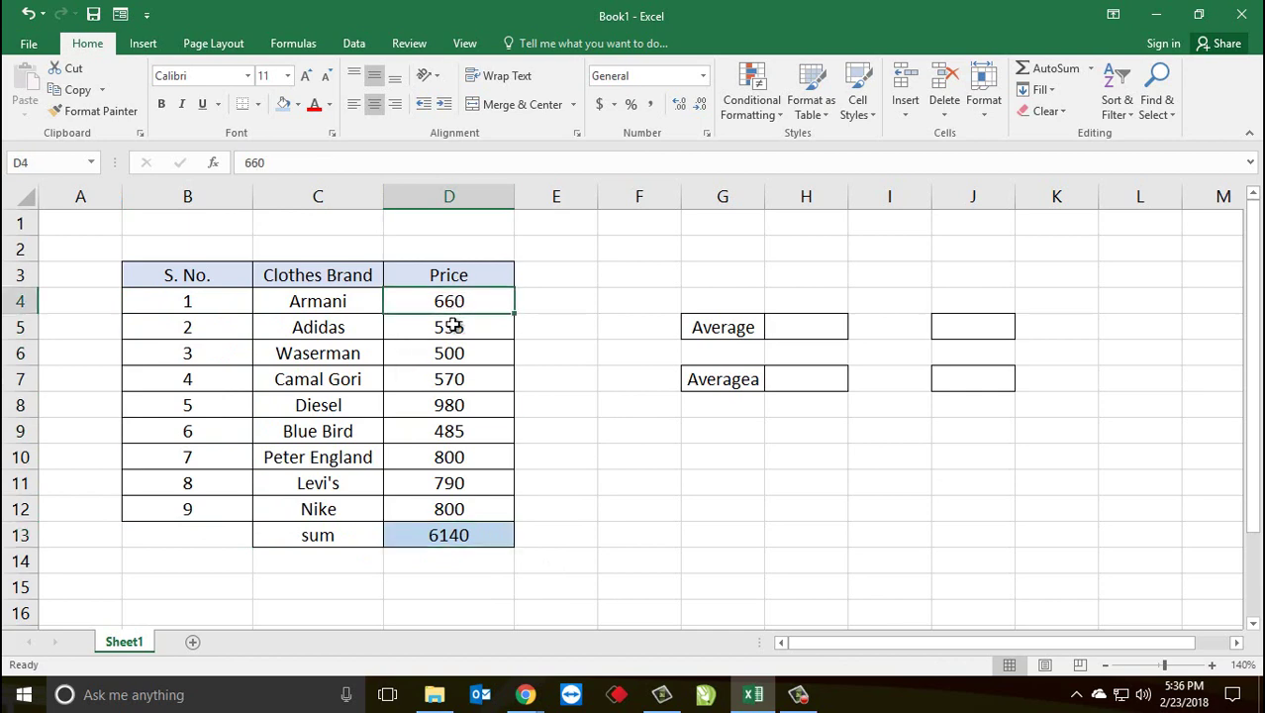
{"action": "left_click", "coordinate": [451, 331]}
{"action": "left_click", "coordinate": [452, 354]}
{"action": "left_click", "coordinate": [451, 382]}
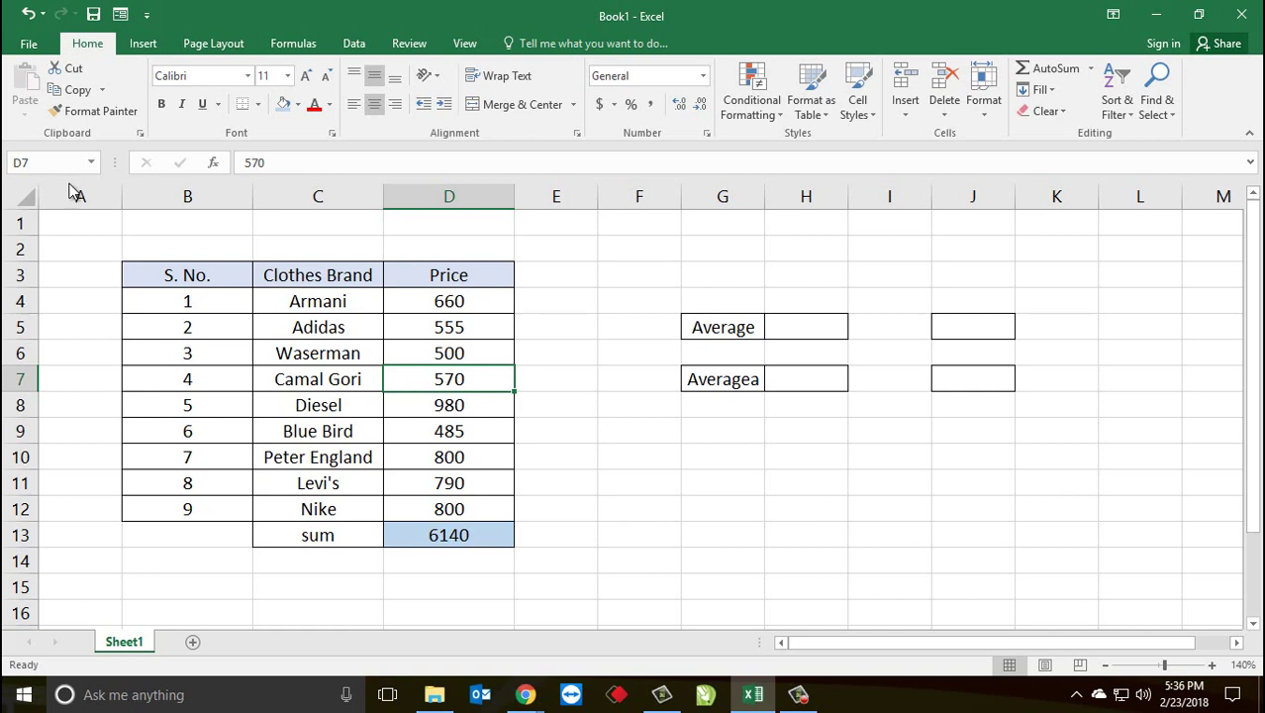
Step: Enter =AVERAGE(D4:D12) in H5, which shows 682.222
{"action": "left_click", "coordinate": [810, 331]}
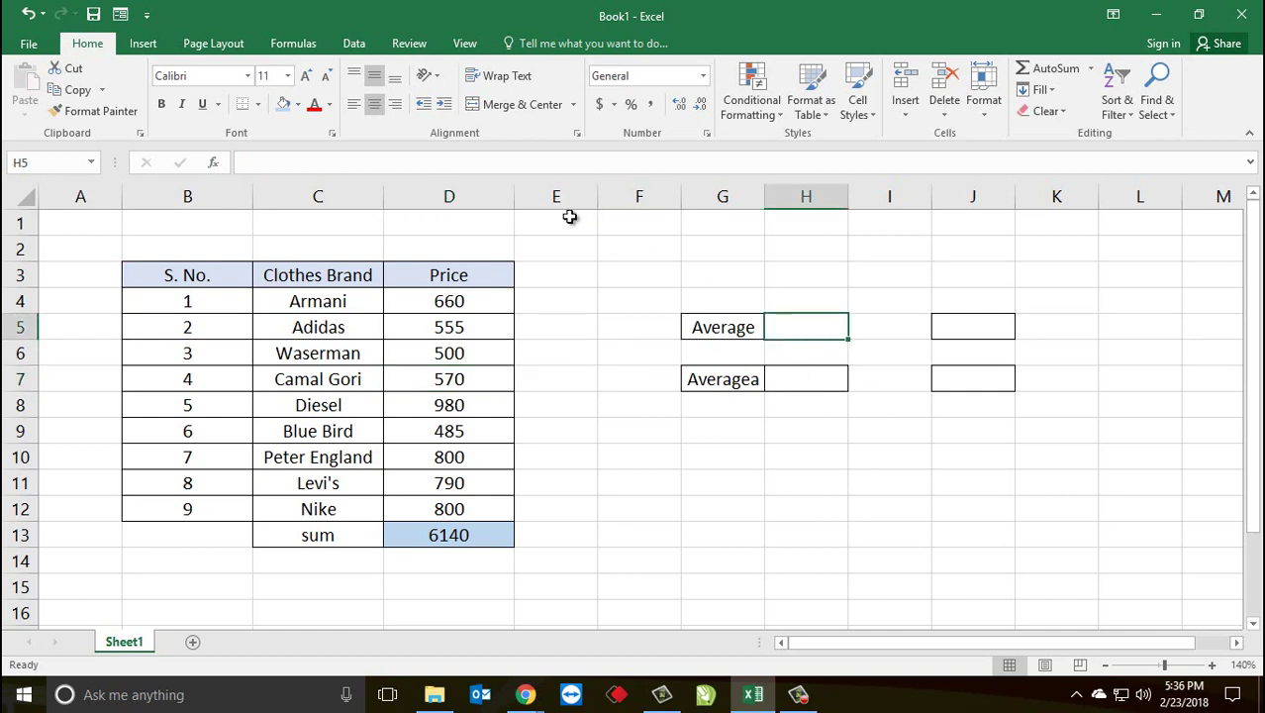
{"action": "type", "text": "=aver"}
{"action": "key", "text": "Down"}
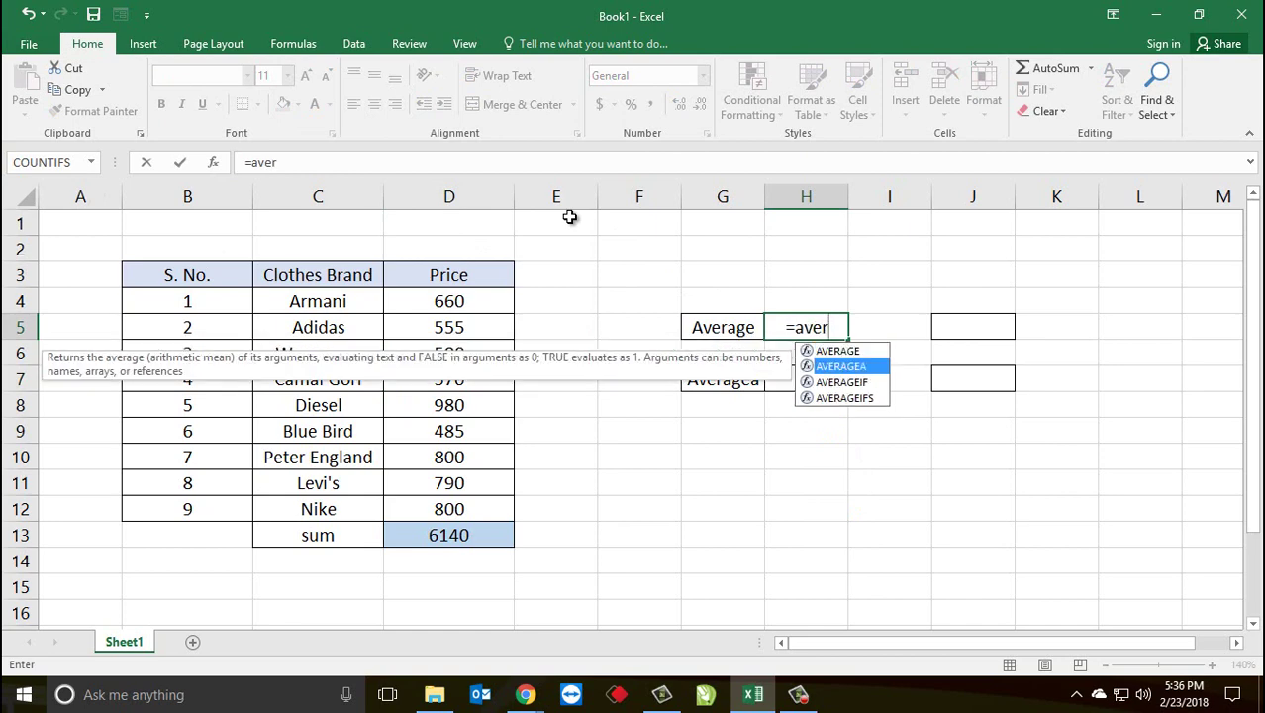
{"action": "key", "text": "Up"}
{"action": "key", "text": "Tab"}
{"action": "key", "text": "Left"}
{"action": "key", "text": "Left"}
{"action": "key", "text": "Left"}
{"action": "key", "text": "Up"}
{"action": "key", "text": "shift+Down"}
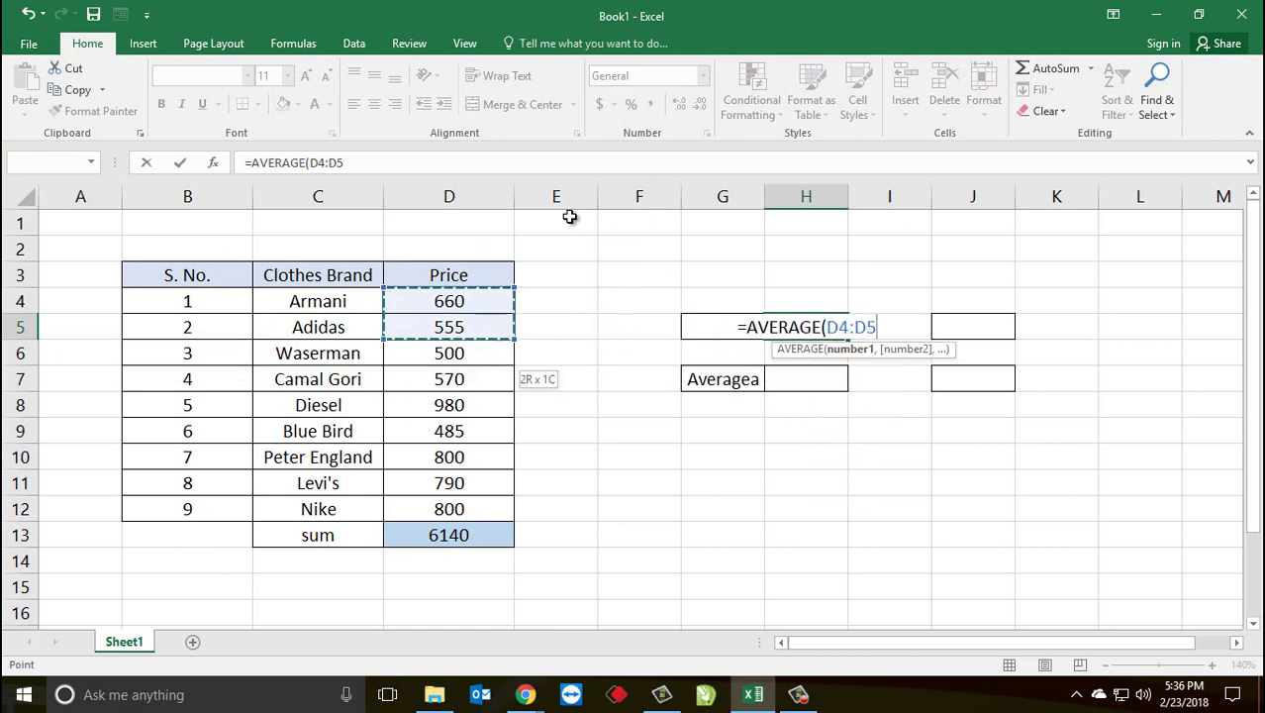
{"action": "key", "text": "shift+Down"}
{"action": "key", "text": "shift+Down"}
{"action": "key", "text": "shift+Down"}
{"action": "key", "text": "shift+Down"}
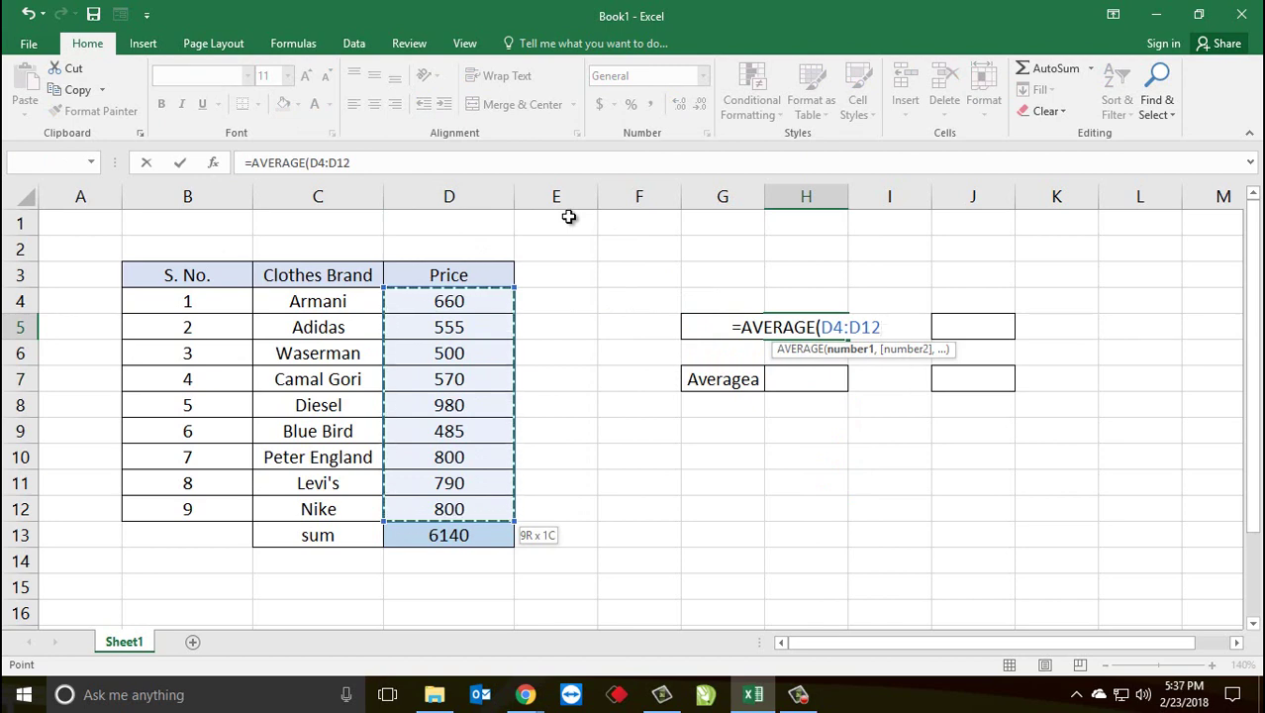
{"action": "key", "text": "Return"}
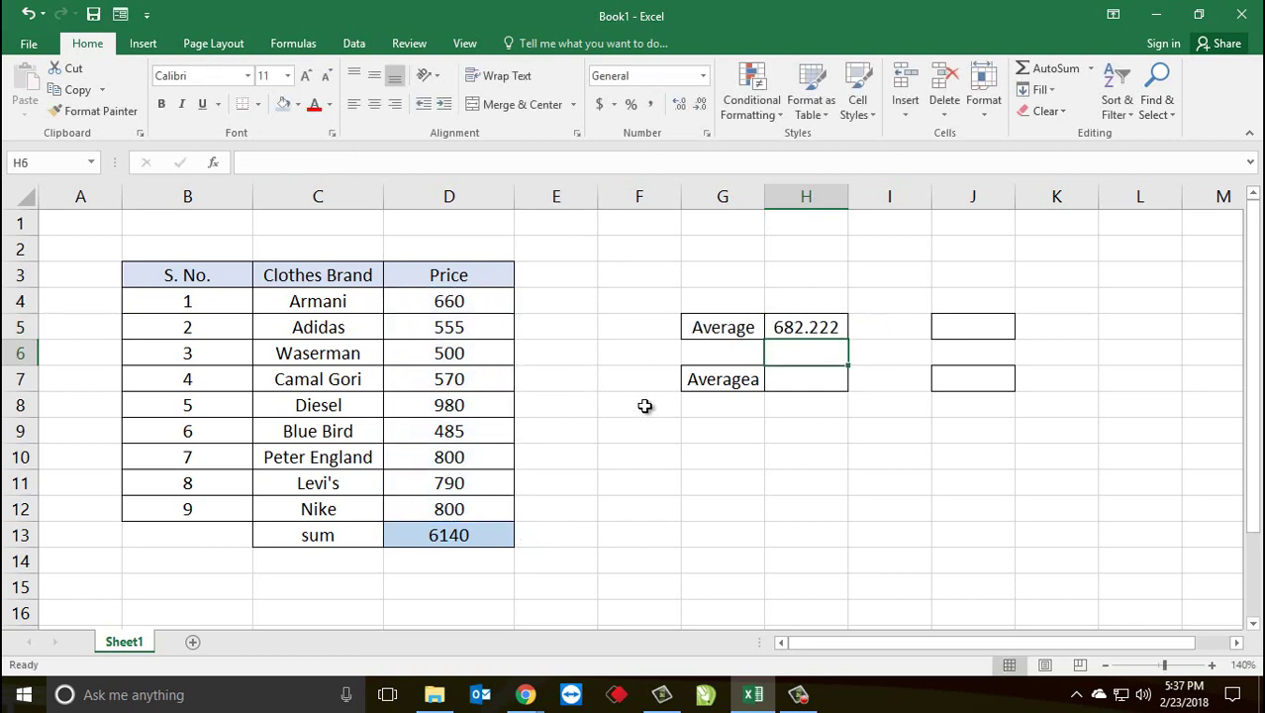
{"action": "left_click", "coordinate": [472, 307]}
{"action": "left_click_drag", "start_coordinate": [475, 316], "coordinate": [482, 509]}
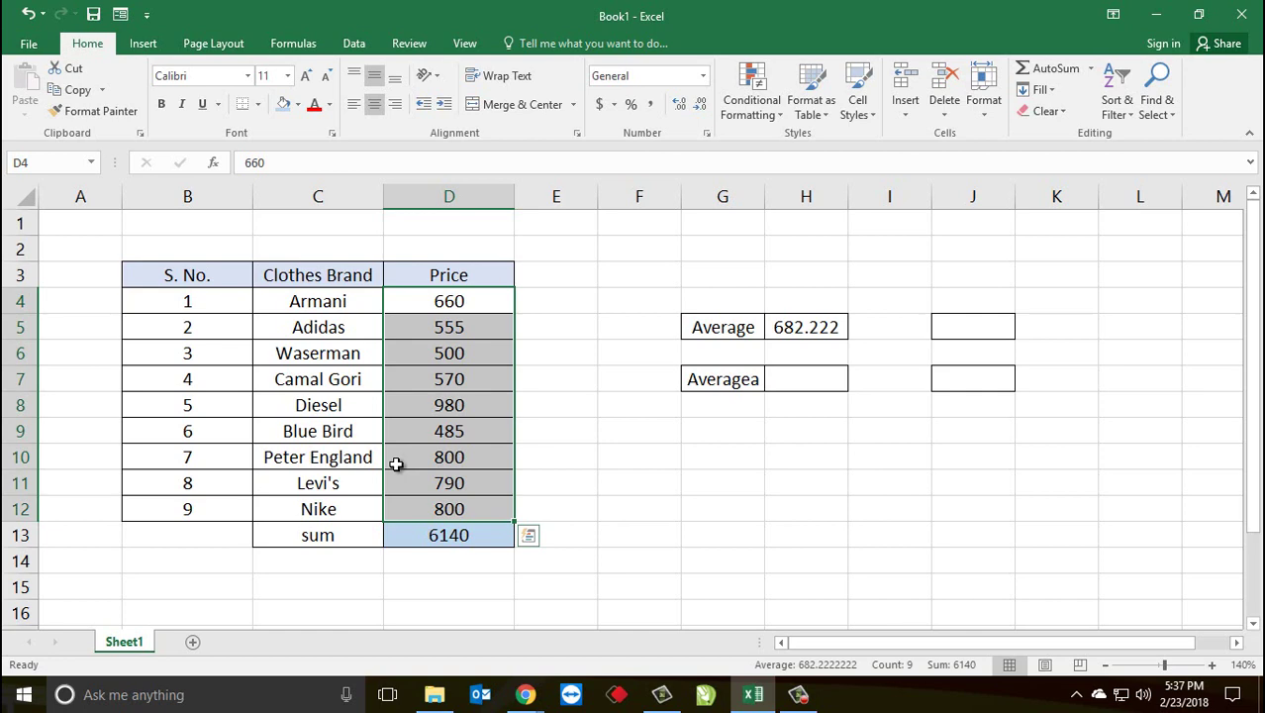
Step: Enter =D13/9 in J5, dividing the 6140 total by 9 to get 682.222
{"action": "left_click", "coordinate": [1002, 323]}
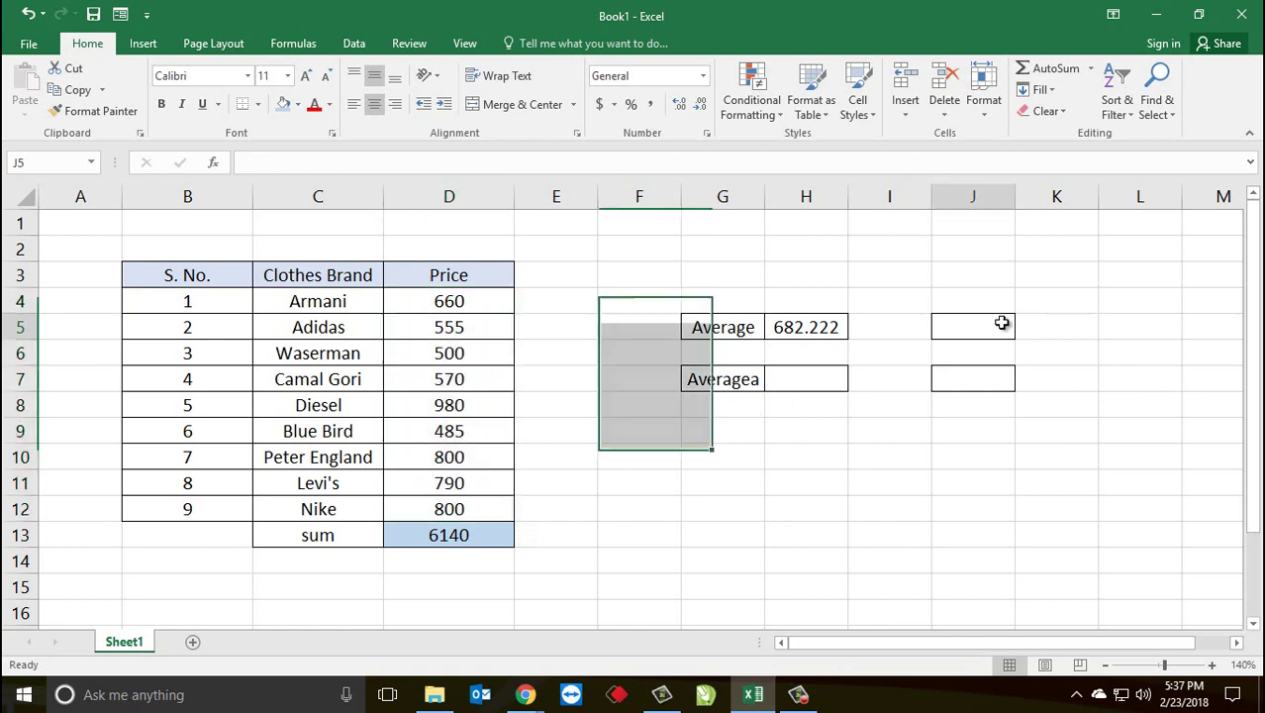
{"action": "type", "text": "="}
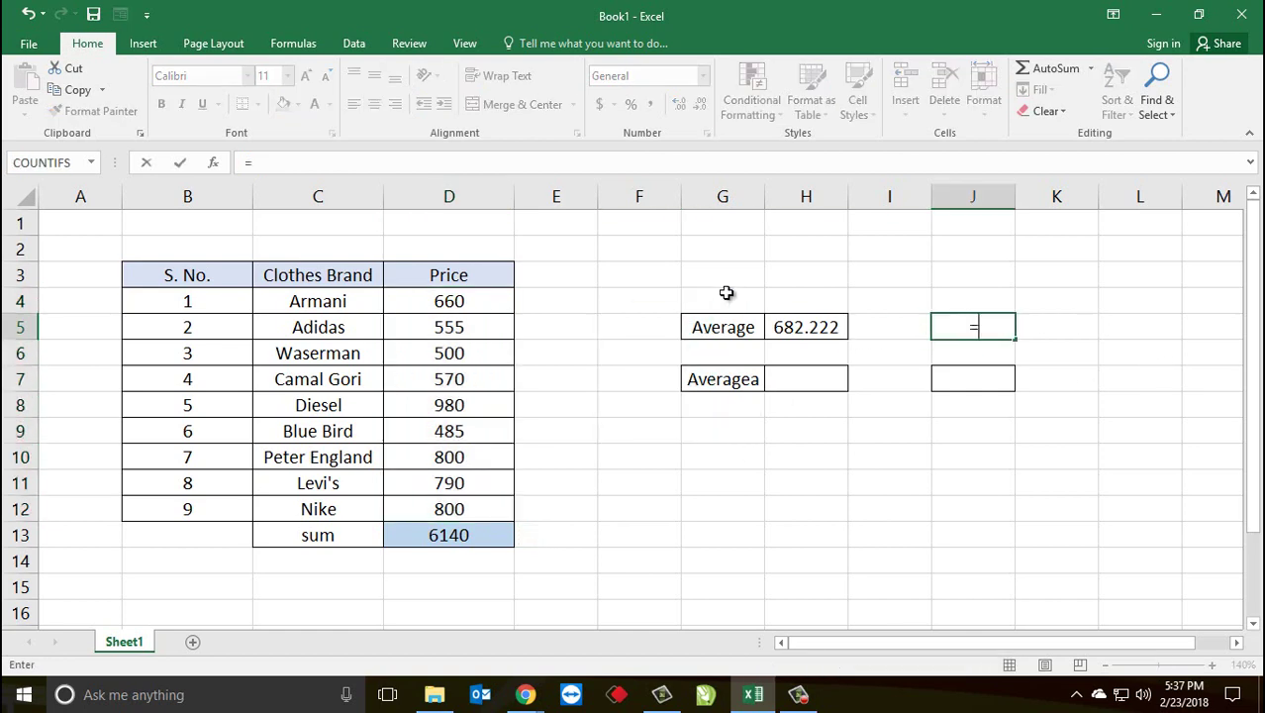
{"action": "key", "text": "Left"}
{"action": "key", "text": "Left"}
{"action": "key", "text": "Left"}
{"action": "key", "text": "Left"}
{"action": "key", "text": "Left"}
{"action": "key", "text": "Left"}
{"action": "key", "text": "Down"}
{"action": "key", "text": "Down"}
{"action": "key", "text": "Down"}
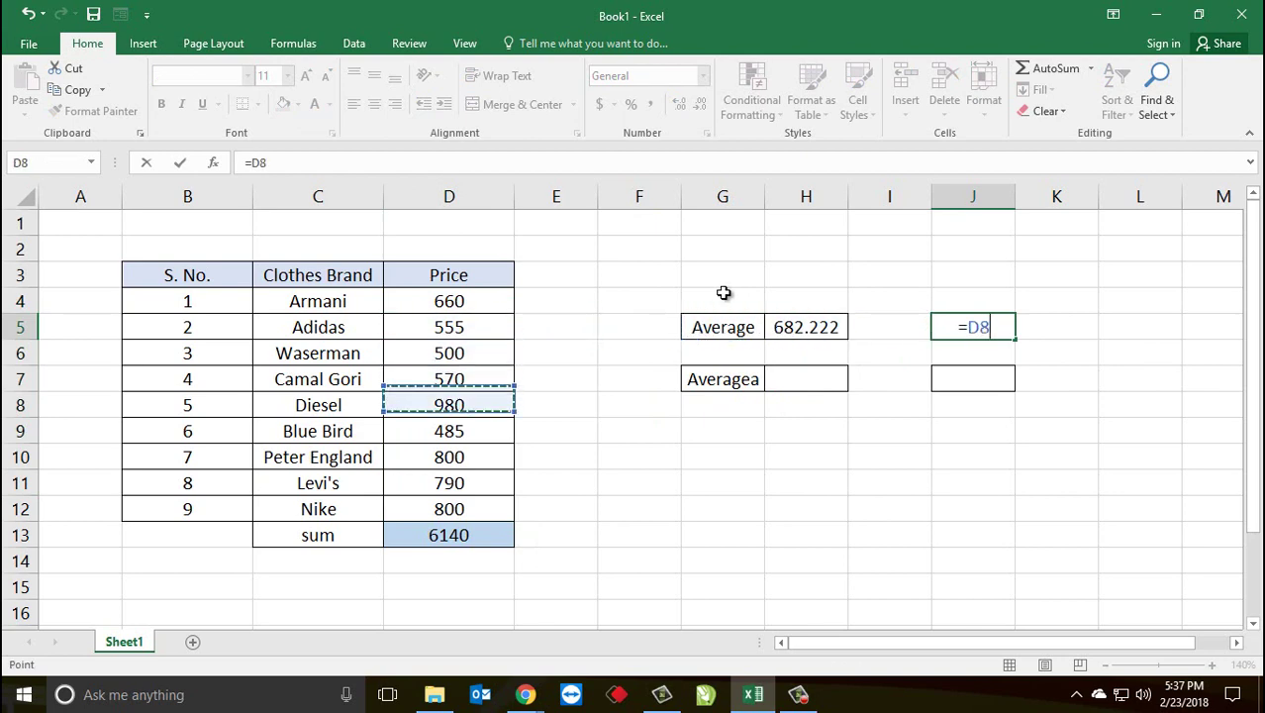
{"action": "key", "text": "Down"}
{"action": "key", "text": "Down"}
{"action": "key", "text": "Down"}
{"action": "key", "text": "Down"}
{"action": "key", "text": "Down"}
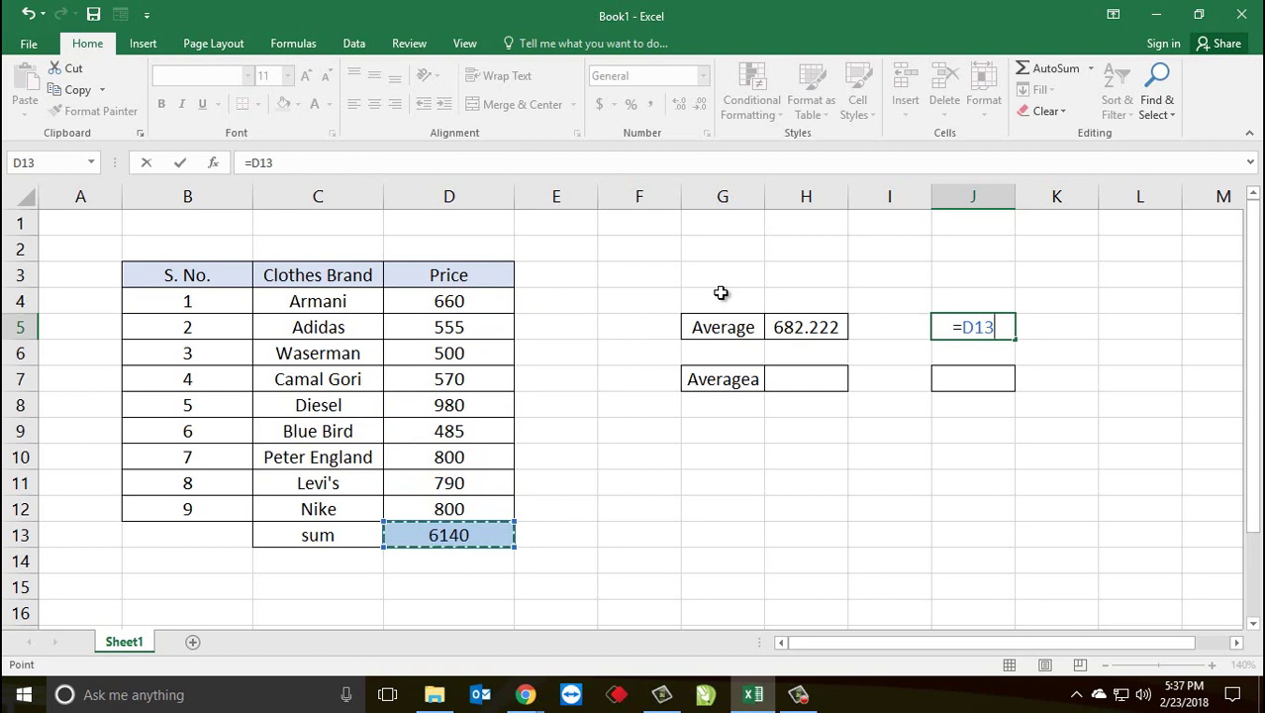
{"action": "type", "text": "/"}
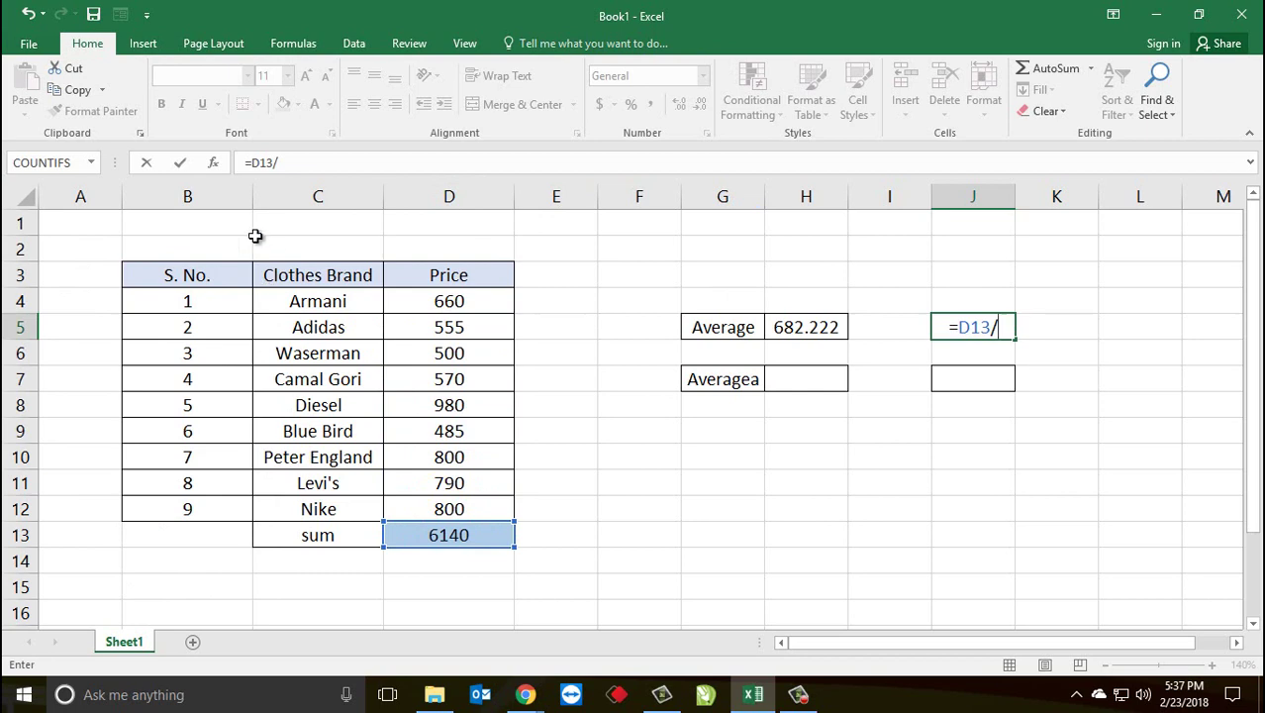
{"action": "type", "text": "9"}
{"action": "key", "text": "Return"}
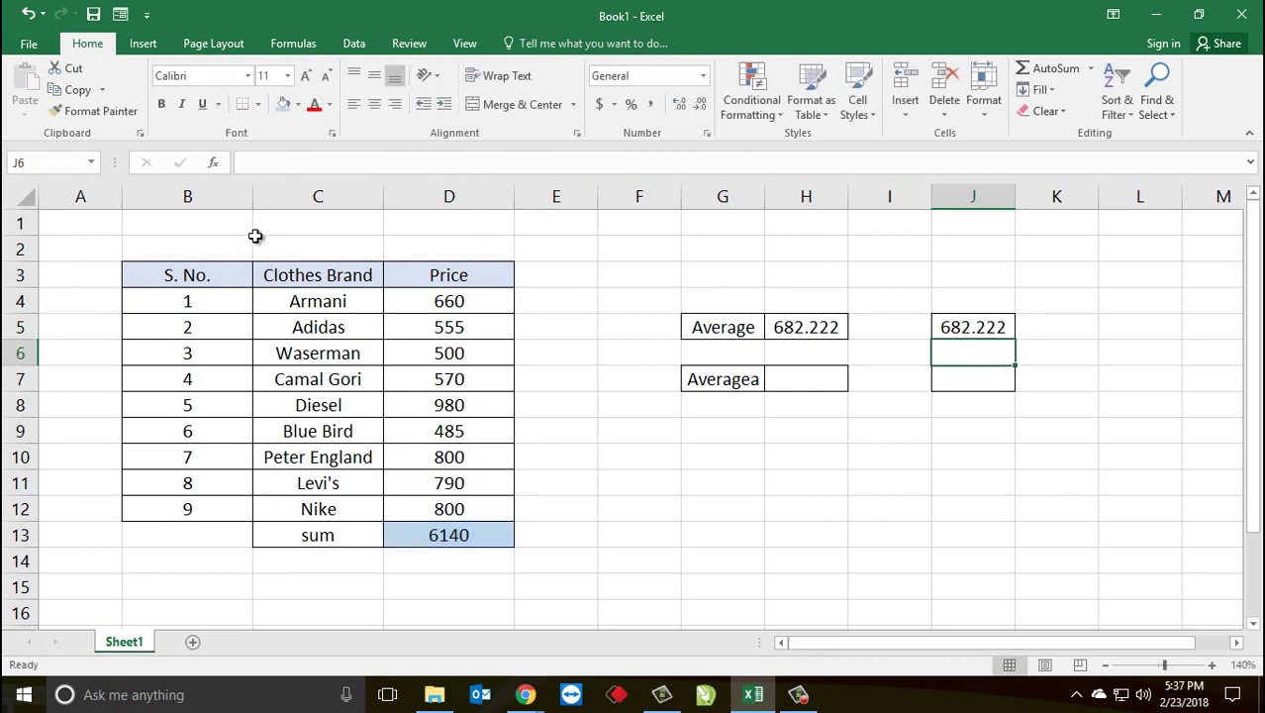
Step: Compare the AVERAGE formula in H5 with the manual =D13/9 result in J5
{"action": "left_click", "coordinate": [974, 327]}
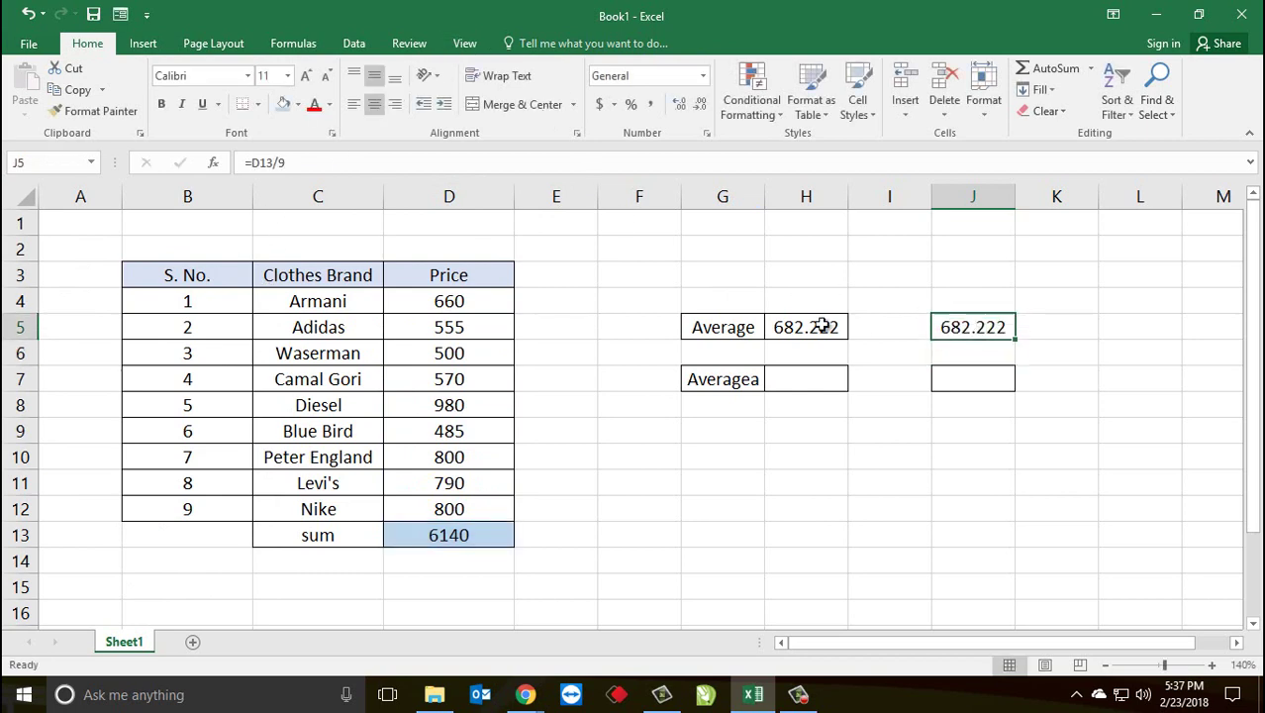
{"action": "left_click", "coordinate": [807, 327]}
{"action": "left_click", "coordinate": [945, 326]}
{"action": "left_click", "coordinate": [834, 327]}
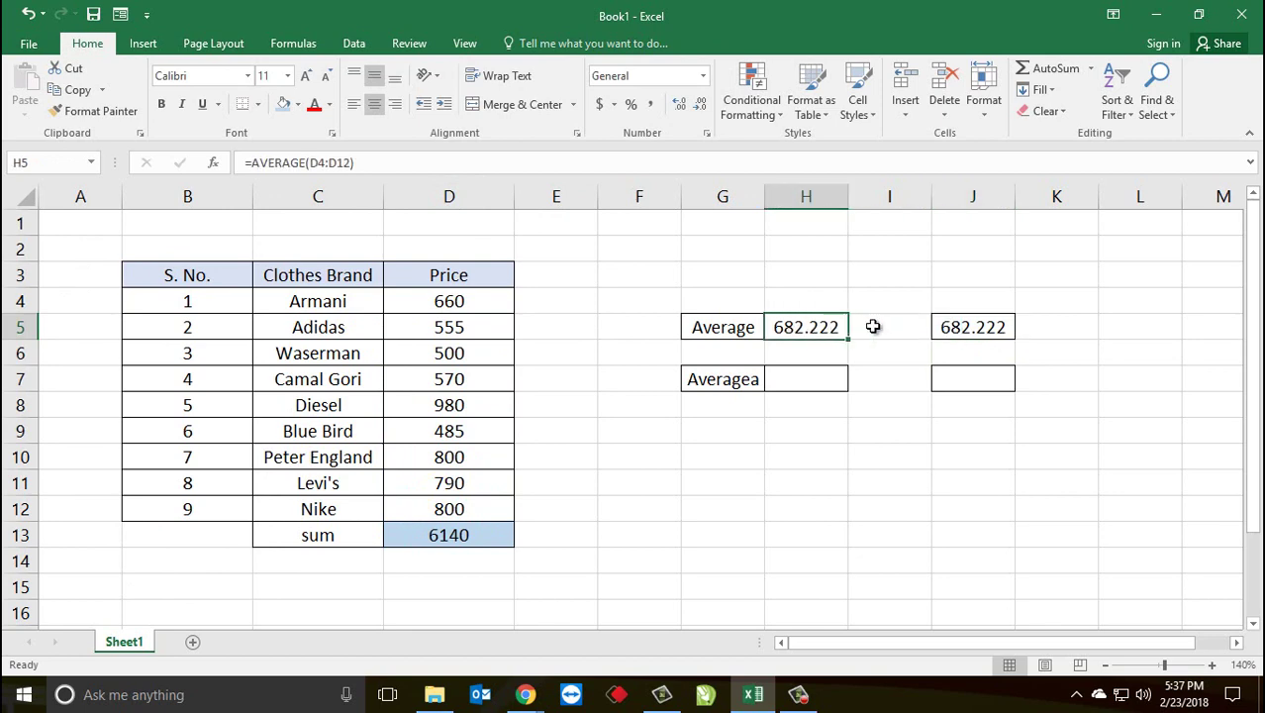
{"action": "left_click", "coordinate": [979, 330]}
{"action": "left_click", "coordinate": [818, 328]}
{"action": "left_click", "coordinate": [426, 411]}
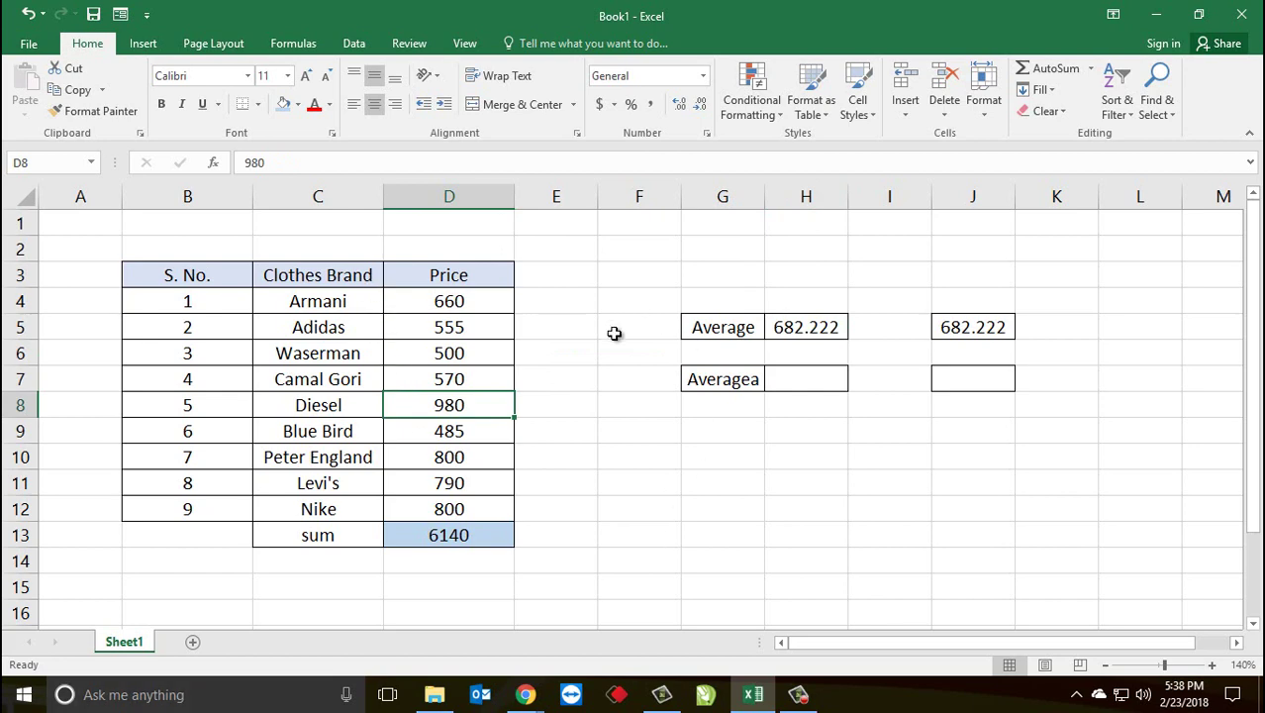
{"action": "left_click_drag", "start_coordinate": [493, 305], "coordinate": [505, 509]}
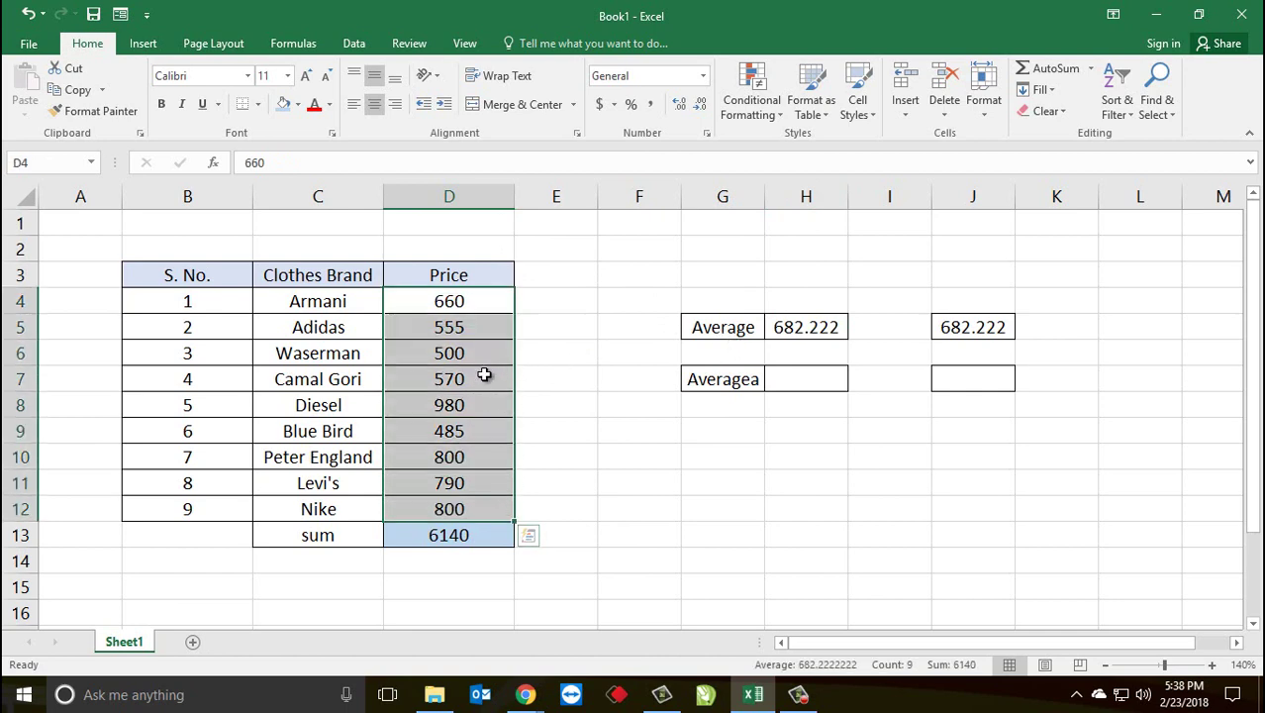
{"action": "left_click", "coordinate": [500, 377]}
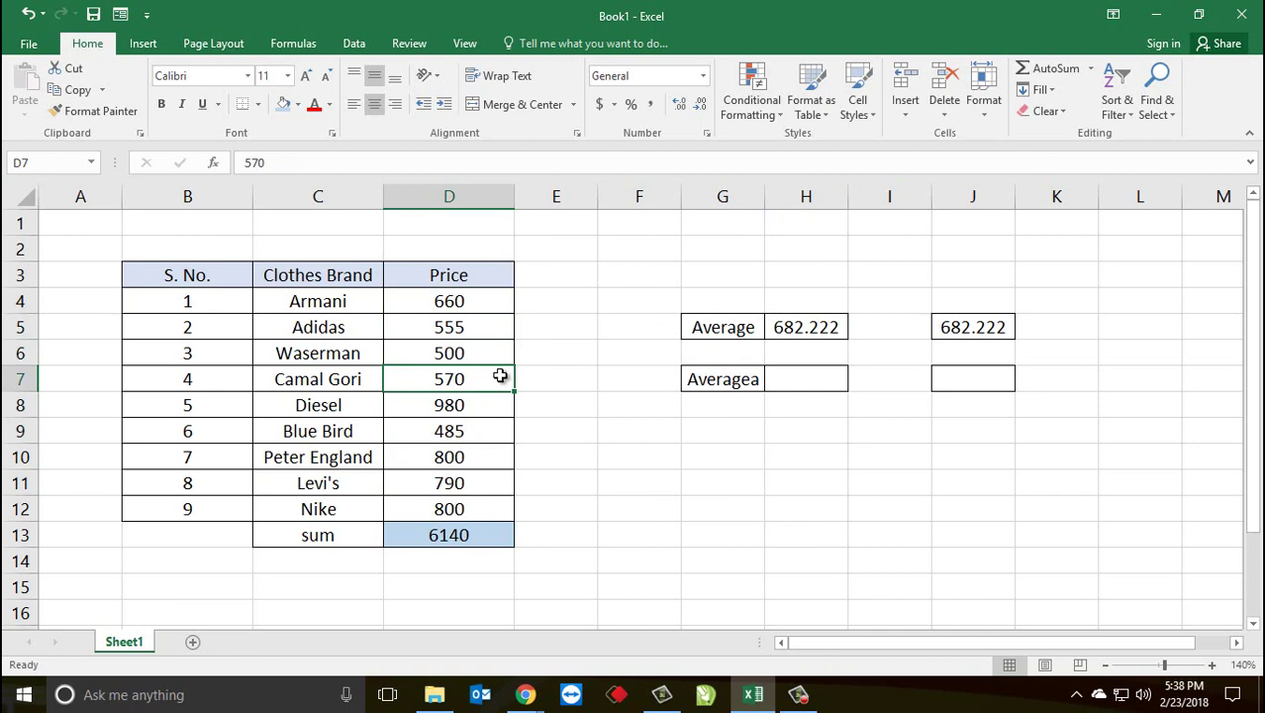
{"action": "type", "text": "you"}
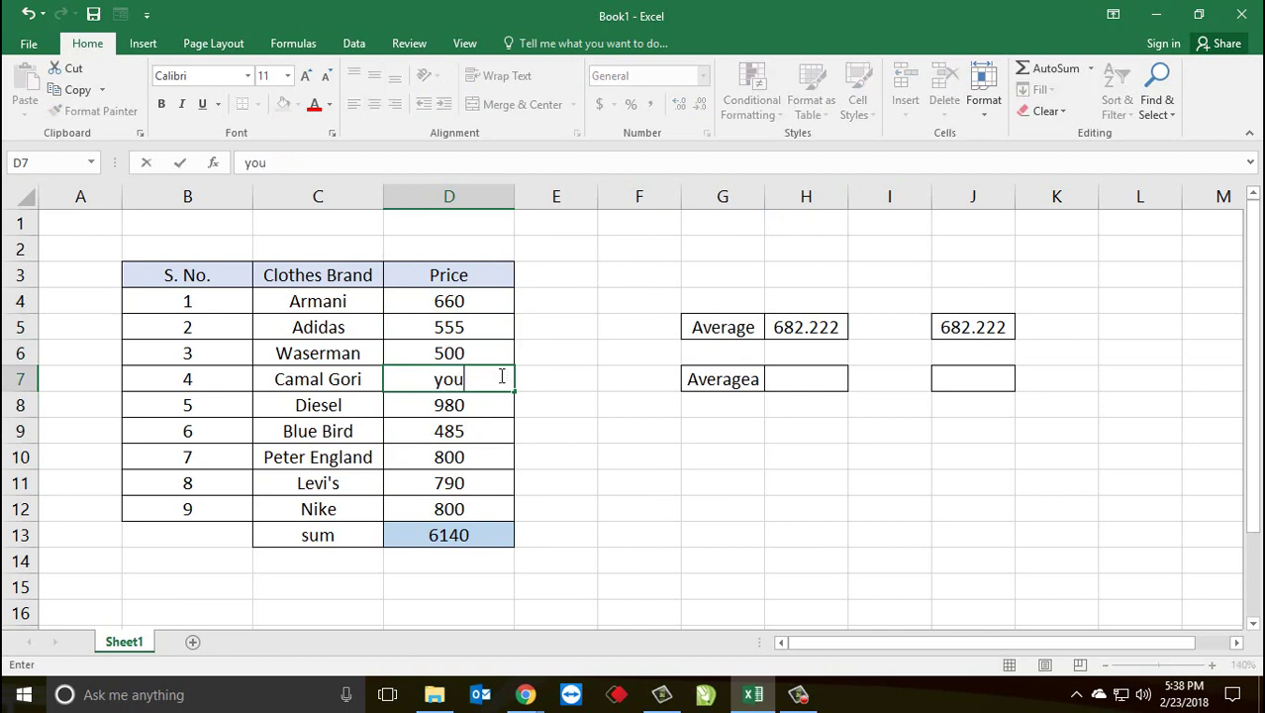
{"action": "key", "text": "Right"}
{"action": "key", "text": "Right"}
{"action": "key", "text": "Right"}
{"action": "key", "text": "Right"}
Step: Change J5's formula to =D13/8 so it shows 696.25
{"action": "key", "text": "Up"}
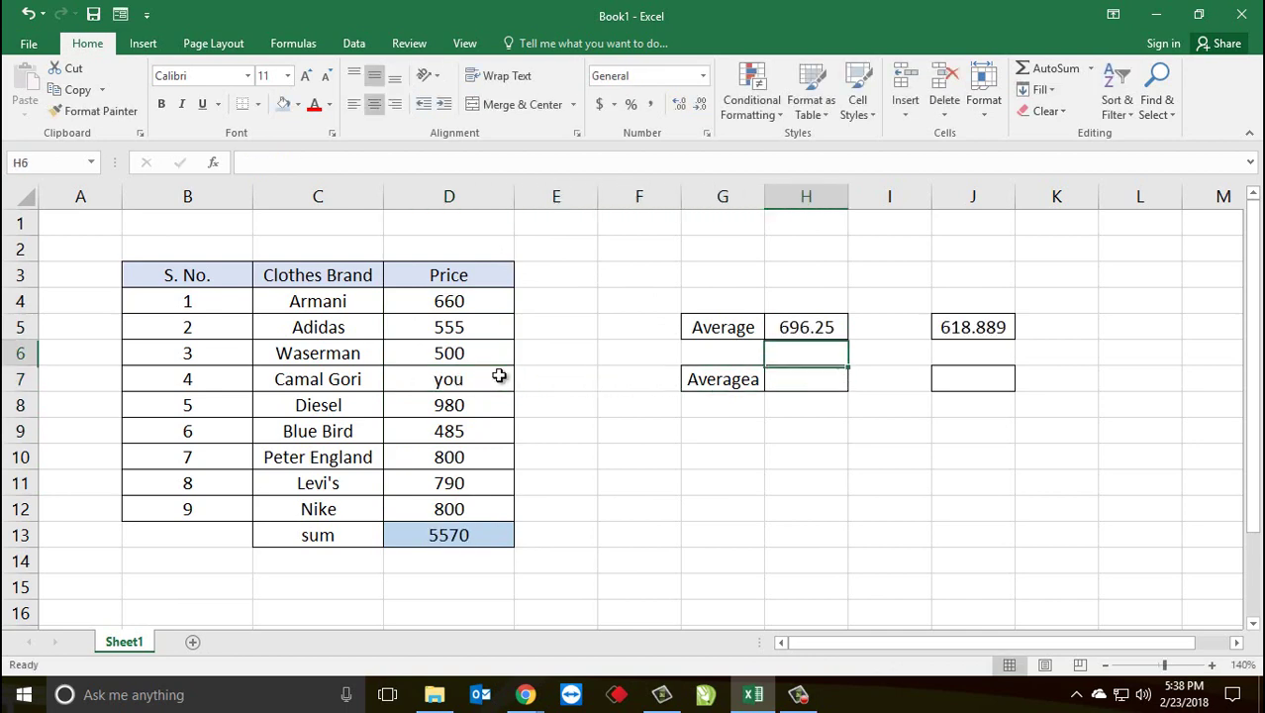
{"action": "key", "text": "Up"}
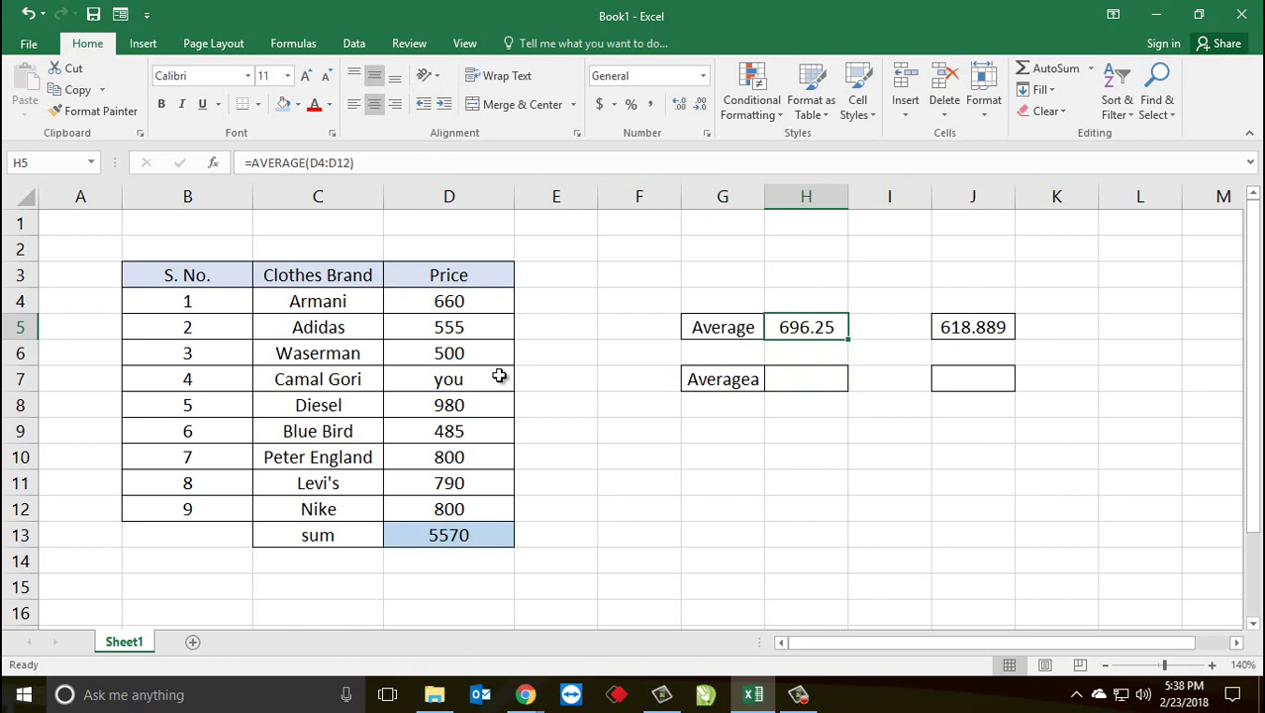
{"action": "key", "text": "Right"}
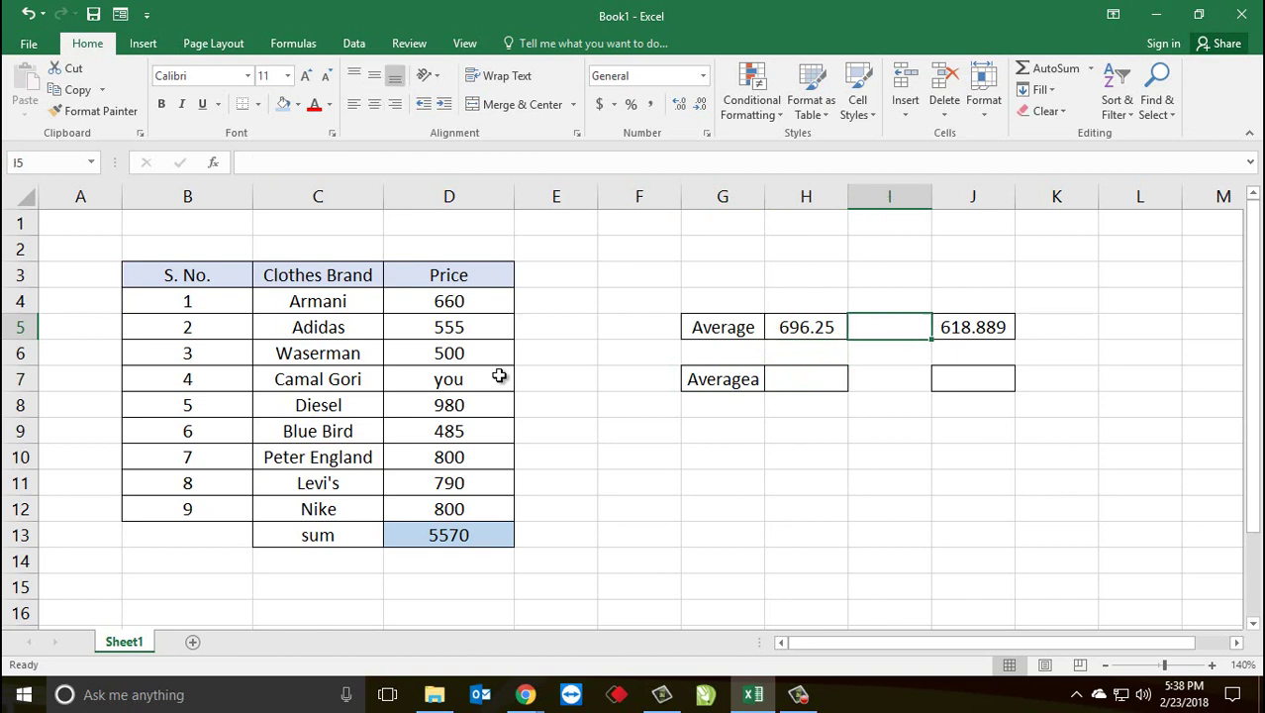
{"action": "key", "text": "Left"}
{"action": "key", "text": "Right"}
{"action": "key", "text": "Right"}
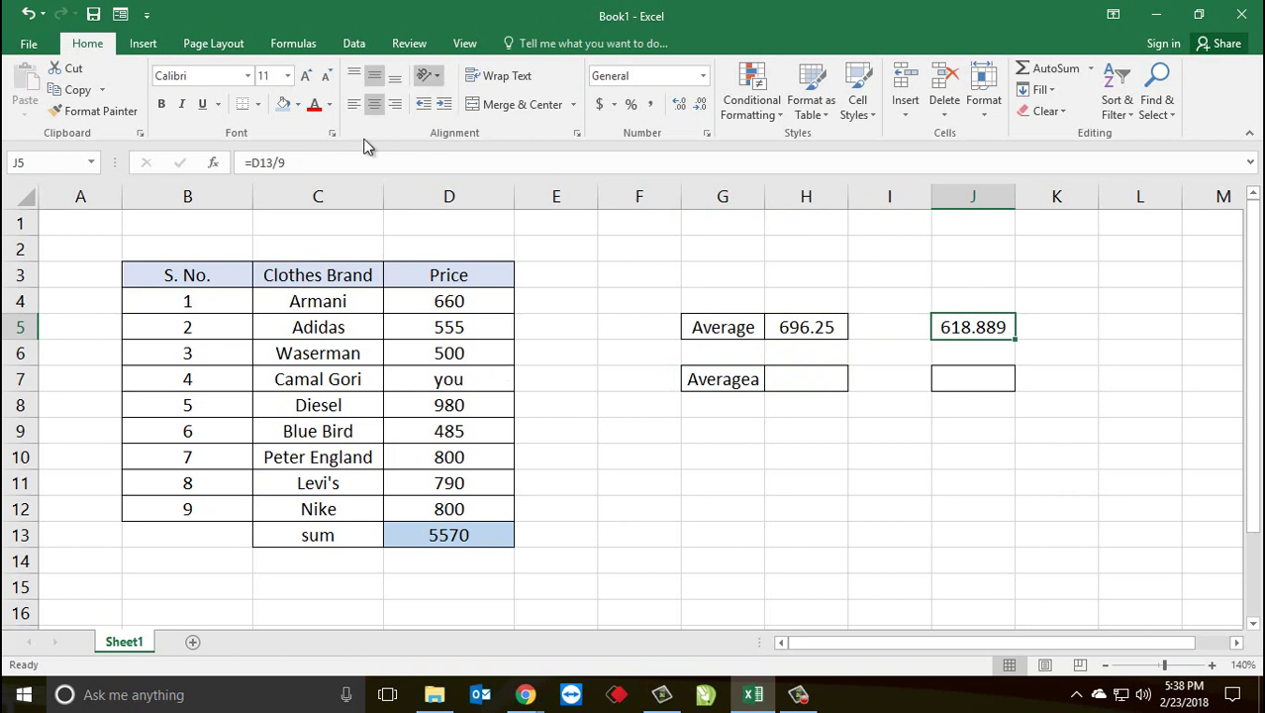
{"action": "key", "text": "F2"}
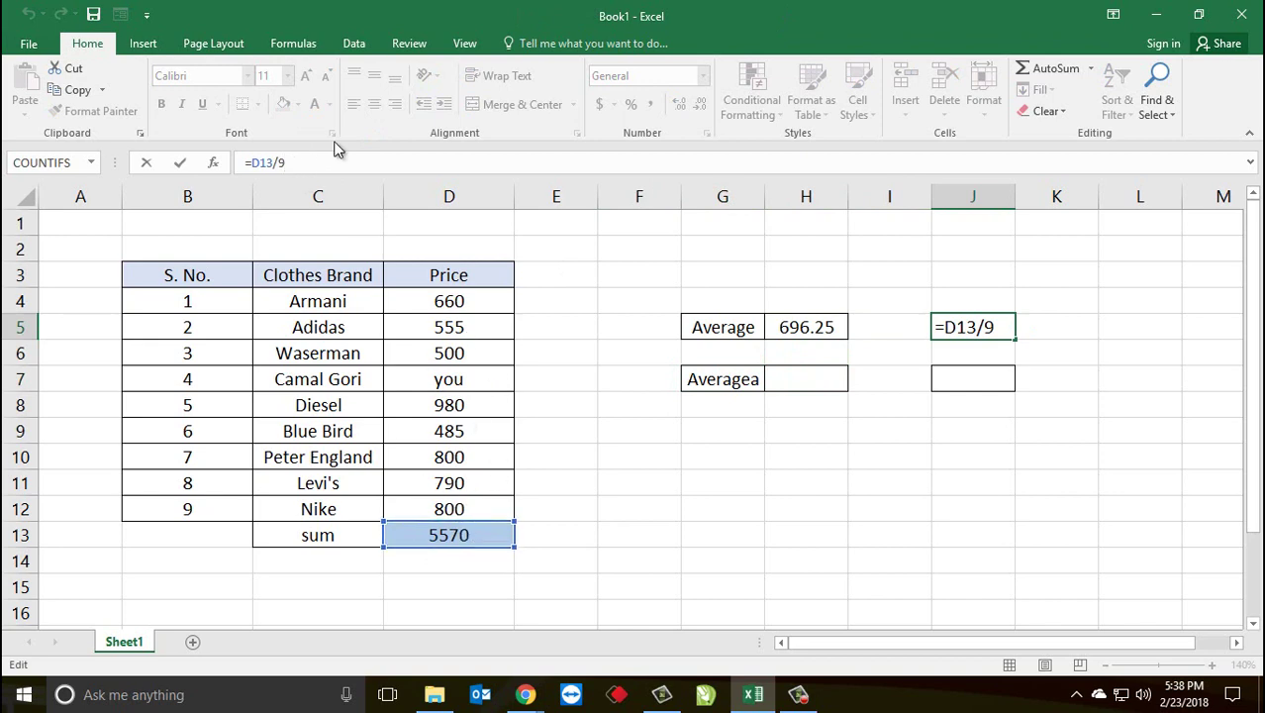
{"action": "key", "text": "BackSpace"}
{"action": "type", "text": "8"}
{"action": "key", "text": "Return"}
Step: Select the nine prices D4:D12 in the price column
{"action": "key", "text": "Up"}
{"action": "key", "text": "Left"}
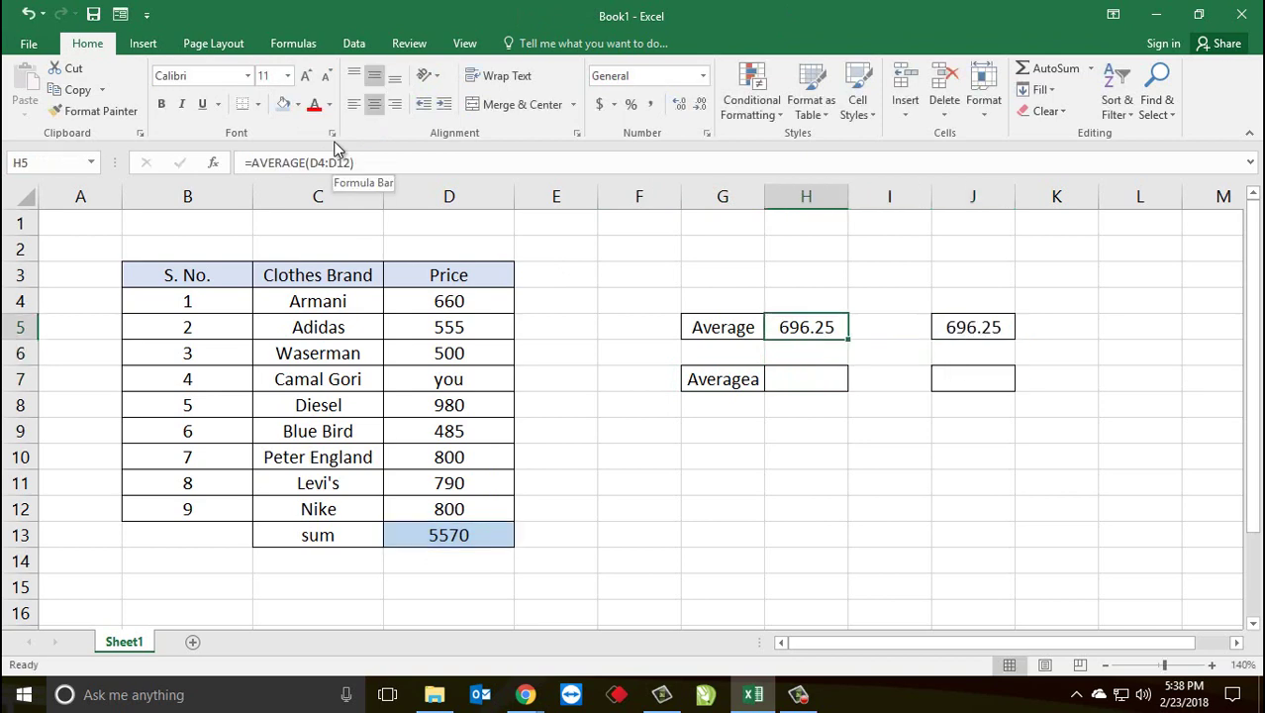
{"action": "key", "text": "Down"}
{"action": "key", "text": "Down"}
{"action": "key", "text": "Left"}
{"action": "key", "text": "Left"}
{"action": "key", "text": "Left"}
{"action": "key", "text": "Left"}
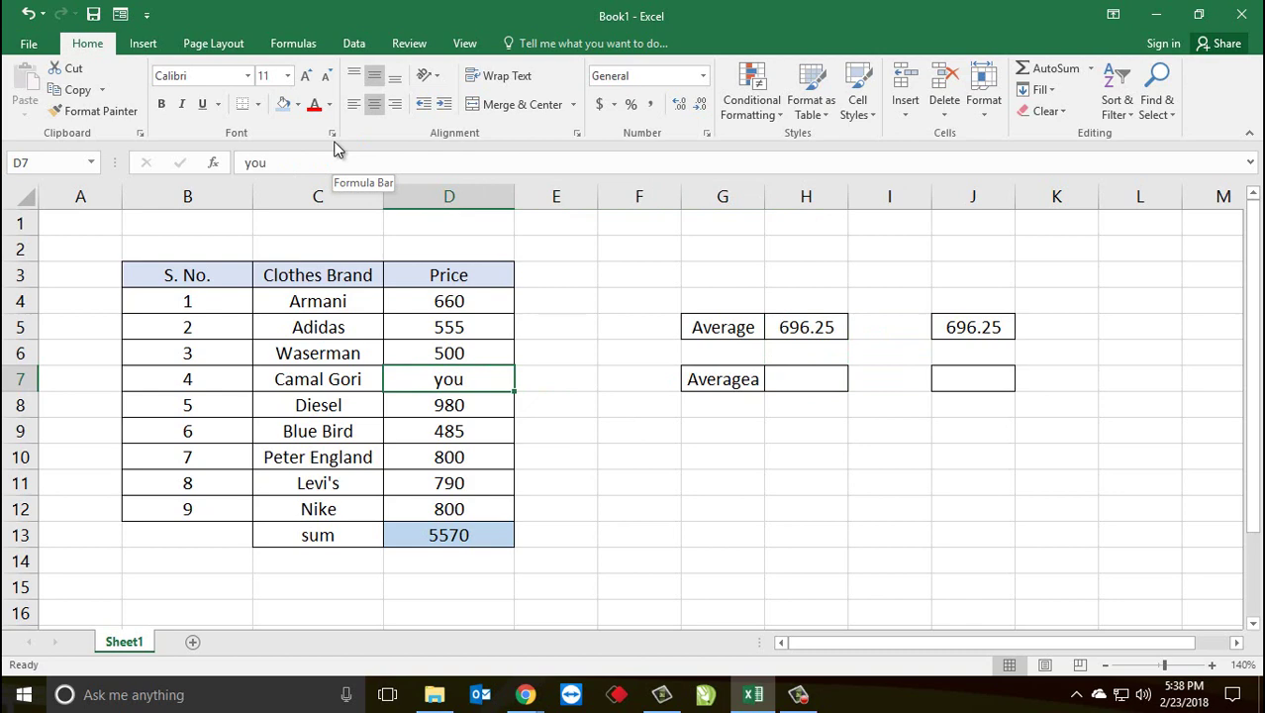
{"action": "key", "text": "Up"}
{"action": "key", "text": "Up"}
{"action": "key", "text": "Up"}
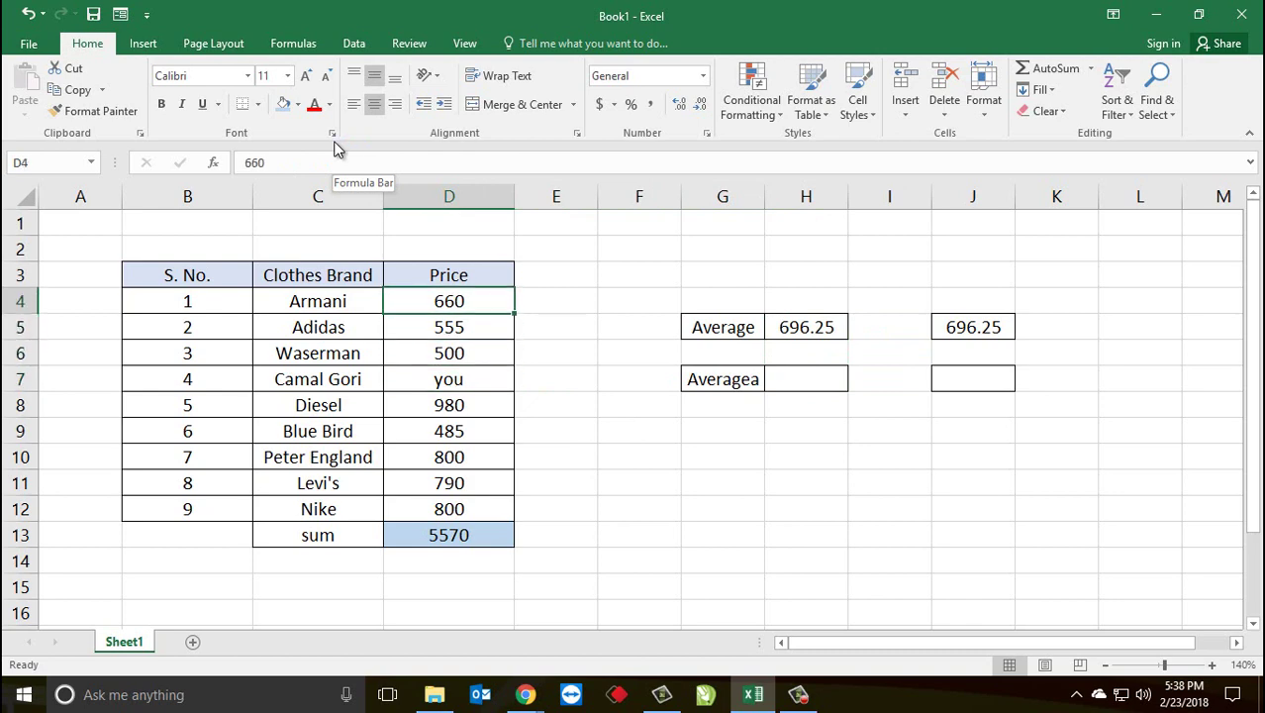
{"action": "key", "text": "ctrl+shift+Down"}
{"action": "key", "text": "shift+Up"}
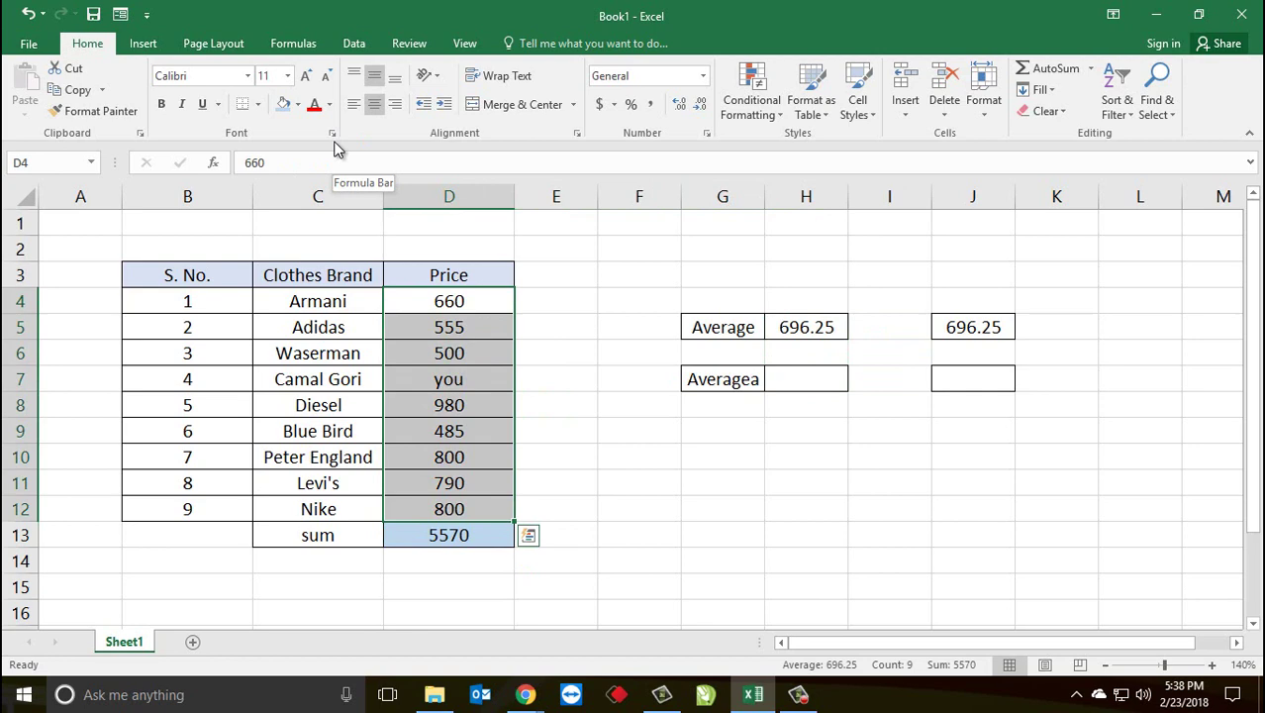
Step: Enter =AVERAGEA(D4:D12) in H7, which shows 618.889
{"action": "key", "text": "Right"}
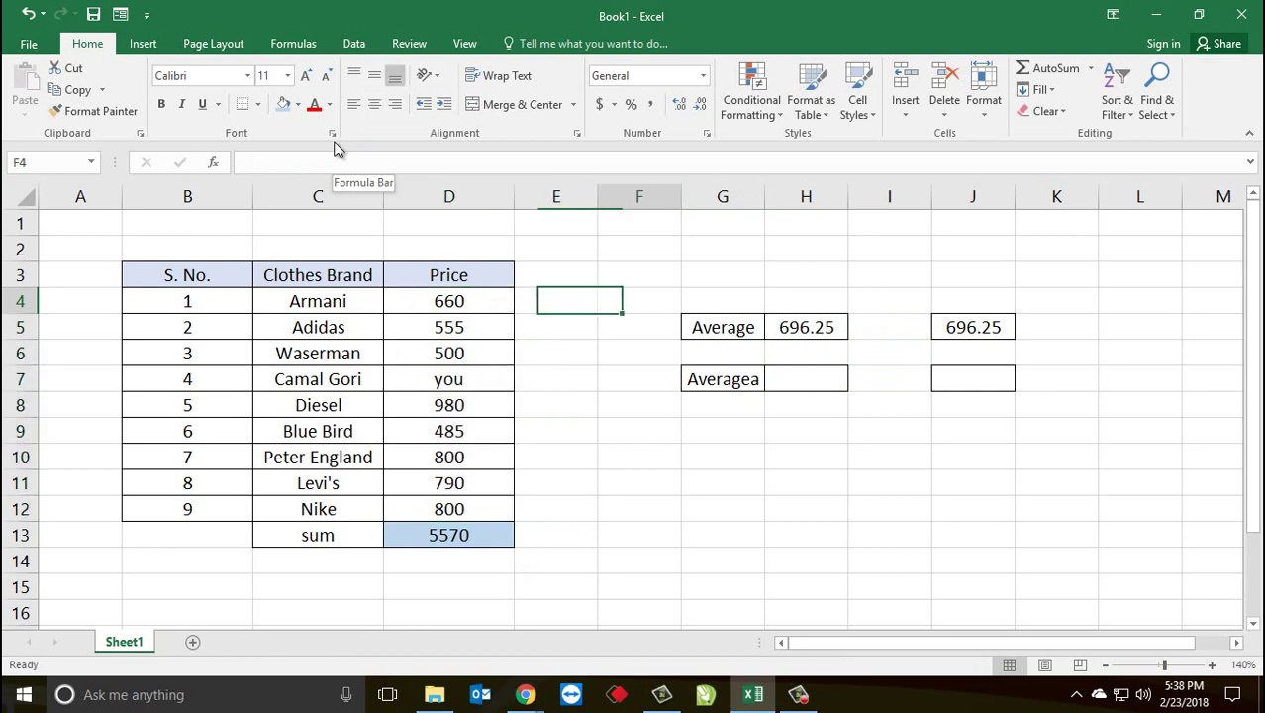
{"action": "key", "text": "Right"}
{"action": "key", "text": "Right"}
{"action": "key", "text": "Down"}
{"action": "key", "text": "Down"}
{"action": "key", "text": "Down"}
{"action": "key", "text": "Right"}
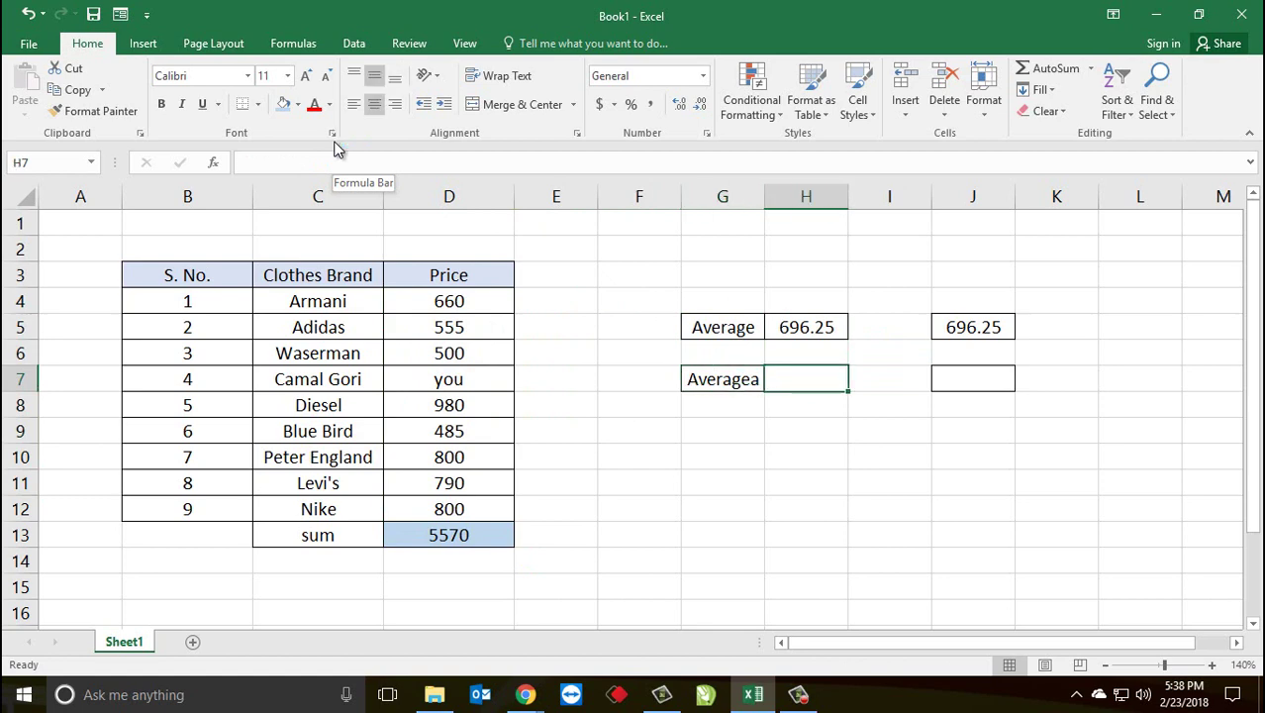
{"action": "type", "text": "=aver"}
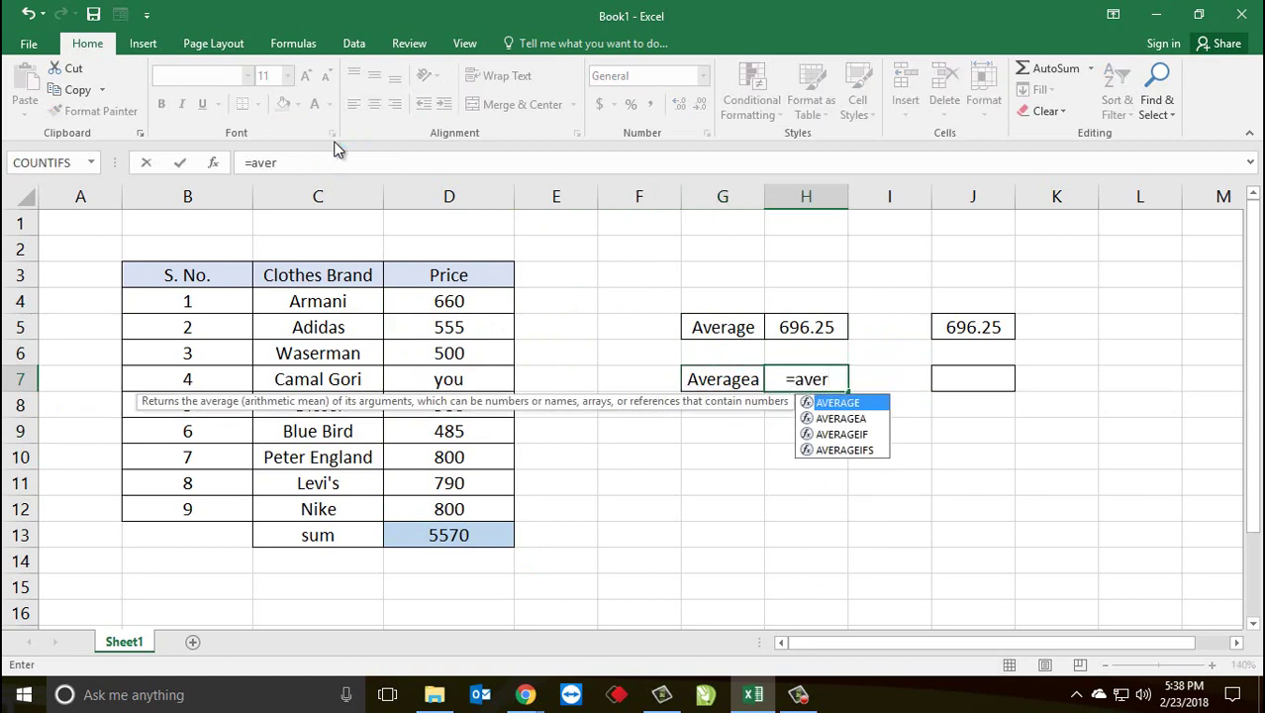
{"action": "key", "text": "Down"}
{"action": "key", "text": "Tab"}
{"action": "key", "text": "Left"}
{"action": "key", "text": "Left"}
{"action": "key", "text": "Left"}
{"action": "key", "text": "Left"}
{"action": "key", "text": "Up"}
{"action": "key", "text": "Up"}
{"action": "key", "text": "Up"}
{"action": "key", "text": "shift+Down"}
{"action": "key", "text": "shift+Down"}
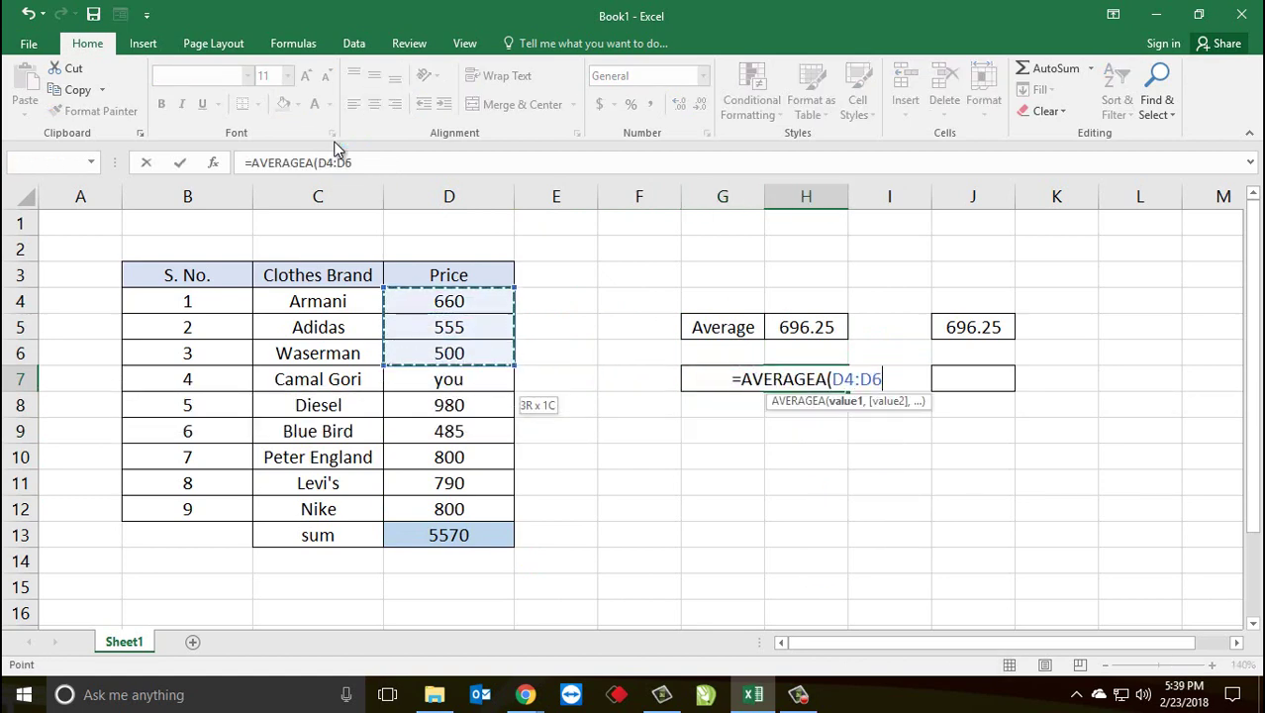
{"action": "key", "text": "shift+Down"}
{"action": "key", "text": "shift+Down"}
{"action": "key", "text": "shift+Down"}
{"action": "key", "text": "shift+Down"}
{"action": "key", "text": "shift+Down"}
{"action": "key", "text": "ctrl+Return"}
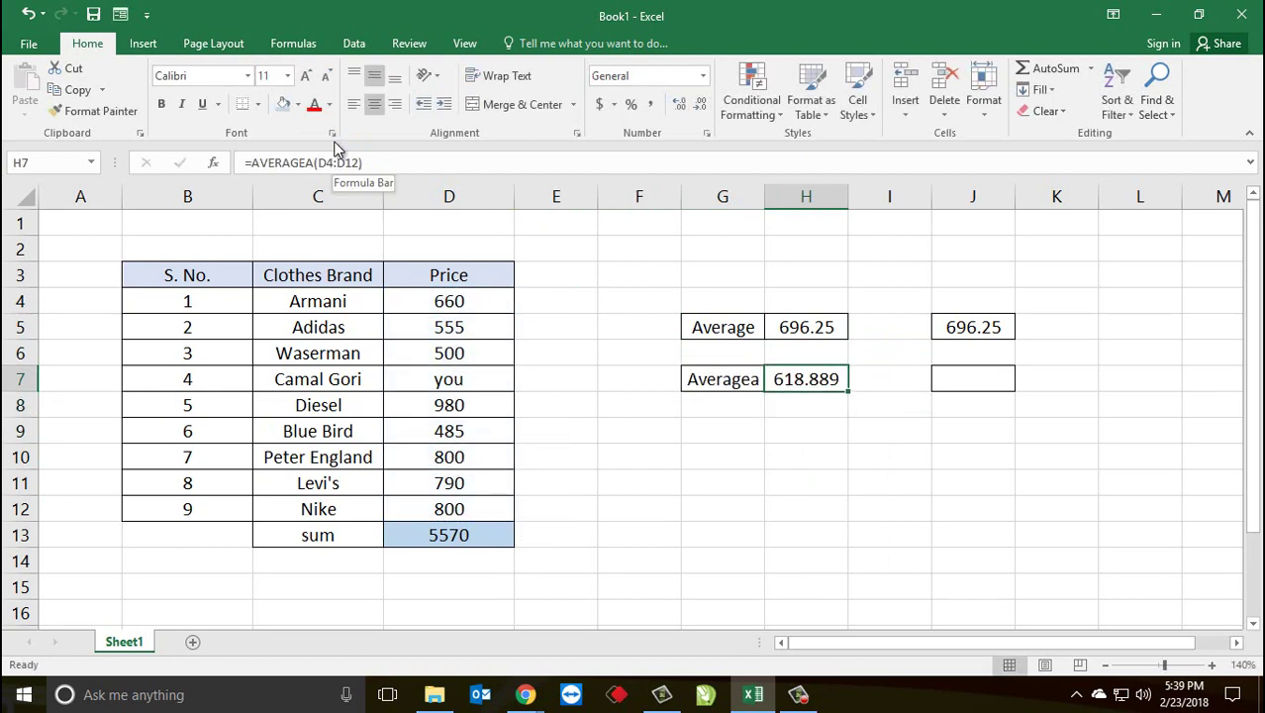
{"action": "key", "text": "Left"}
{"action": "key", "text": "Left"}
{"action": "key", "text": "Left"}
{"action": "key", "text": "Left"}
{"action": "key", "text": "Right"}
{"action": "key", "text": "Right"}
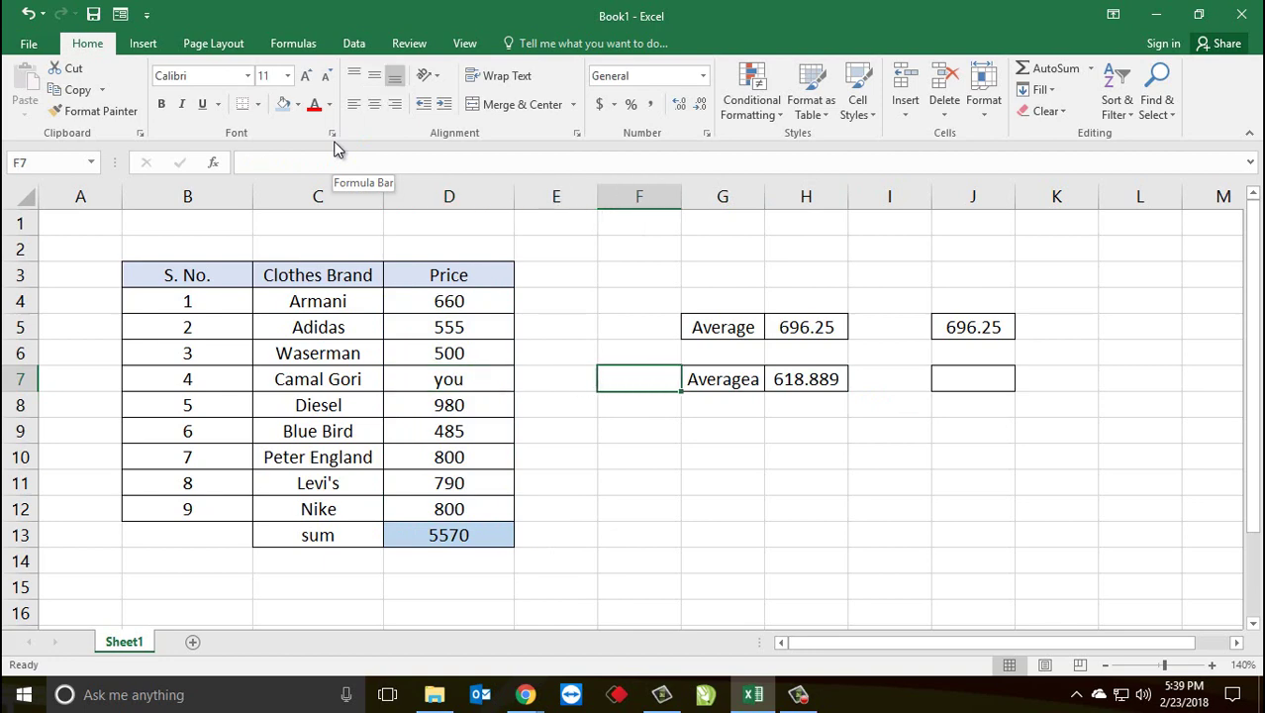
{"action": "key", "text": "Right"}
{"action": "key", "text": "Right"}
{"action": "key", "text": "Right"}
{"action": "key", "text": "Right"}
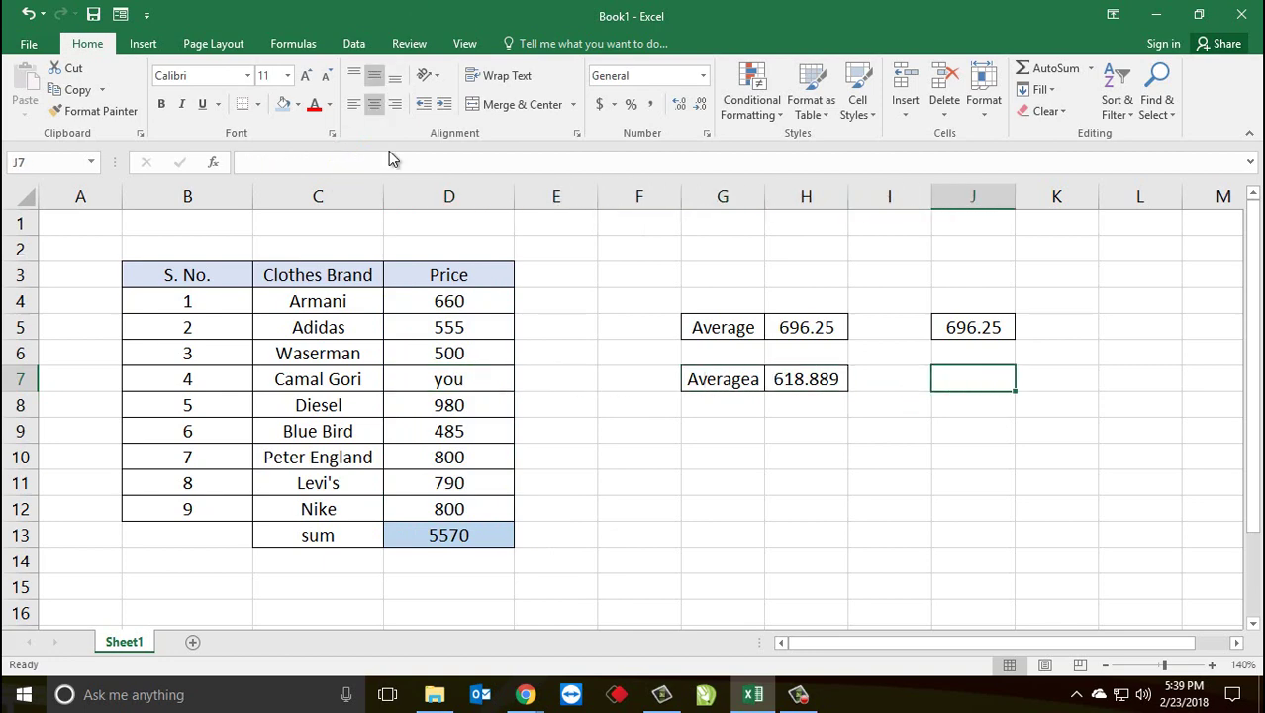
{"action": "left_click_drag", "start_coordinate": [447, 301], "coordinate": [475, 507]}
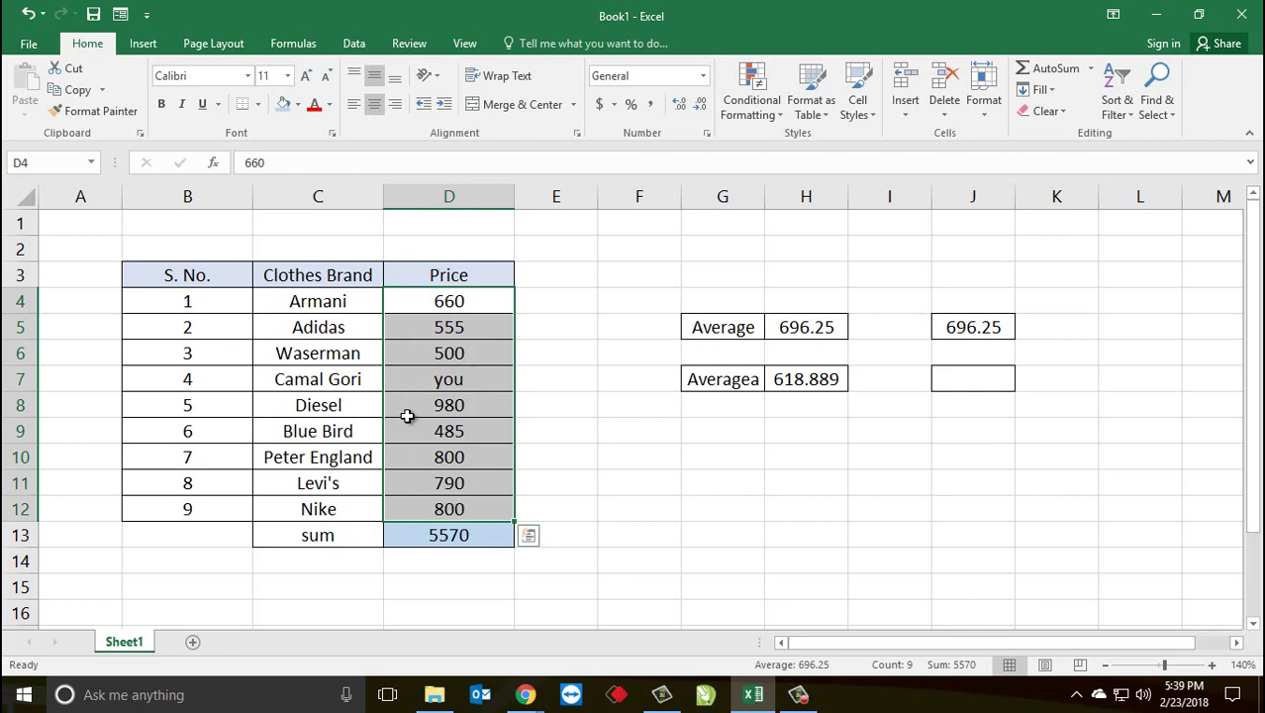
{"action": "left_click", "coordinate": [457, 379]}
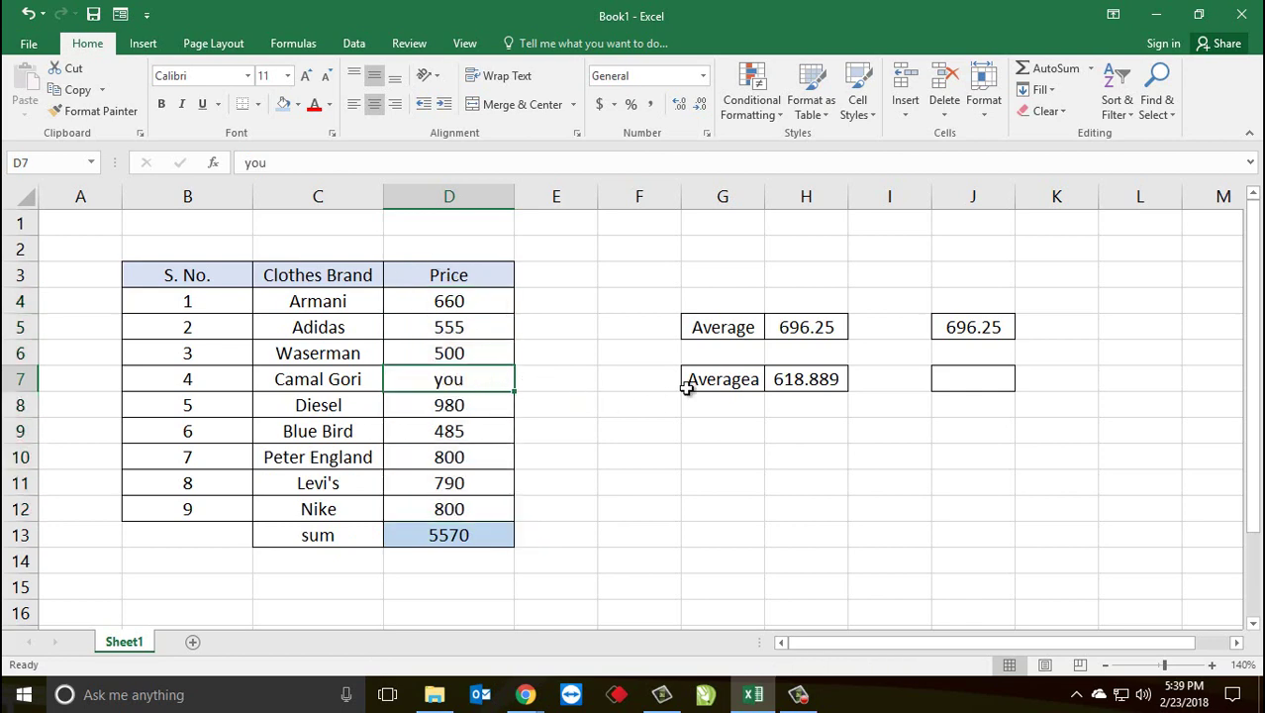
{"action": "left_click", "coordinate": [797, 379]}
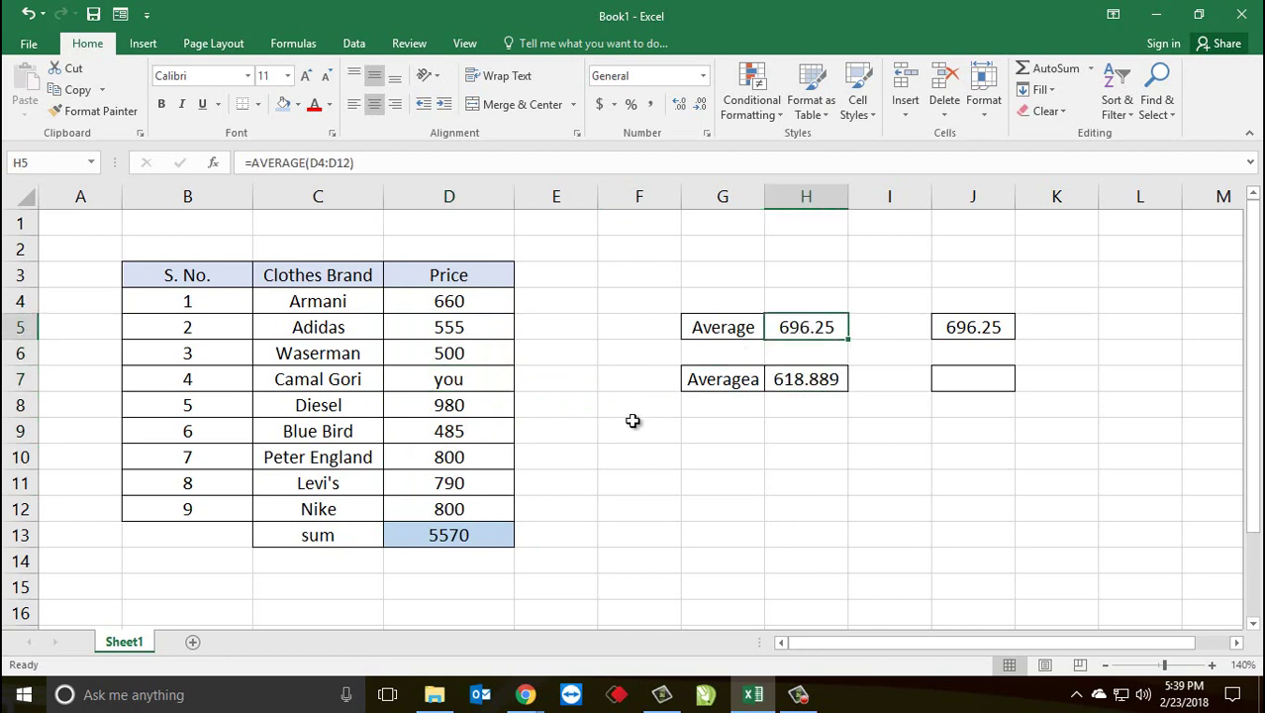
{"action": "left_click_drag", "start_coordinate": [460, 308], "coordinate": [470, 503]}
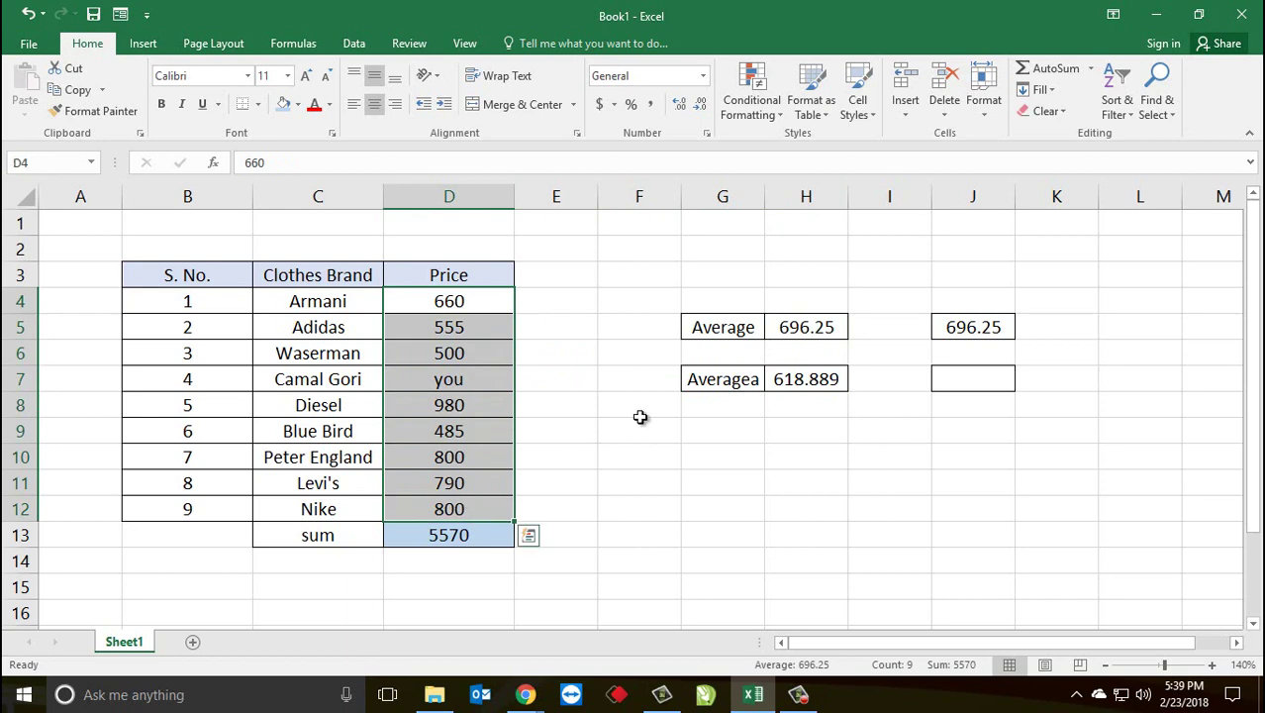
{"action": "left_click", "coordinate": [784, 376]}
{"action": "left_click", "coordinate": [941, 362]}
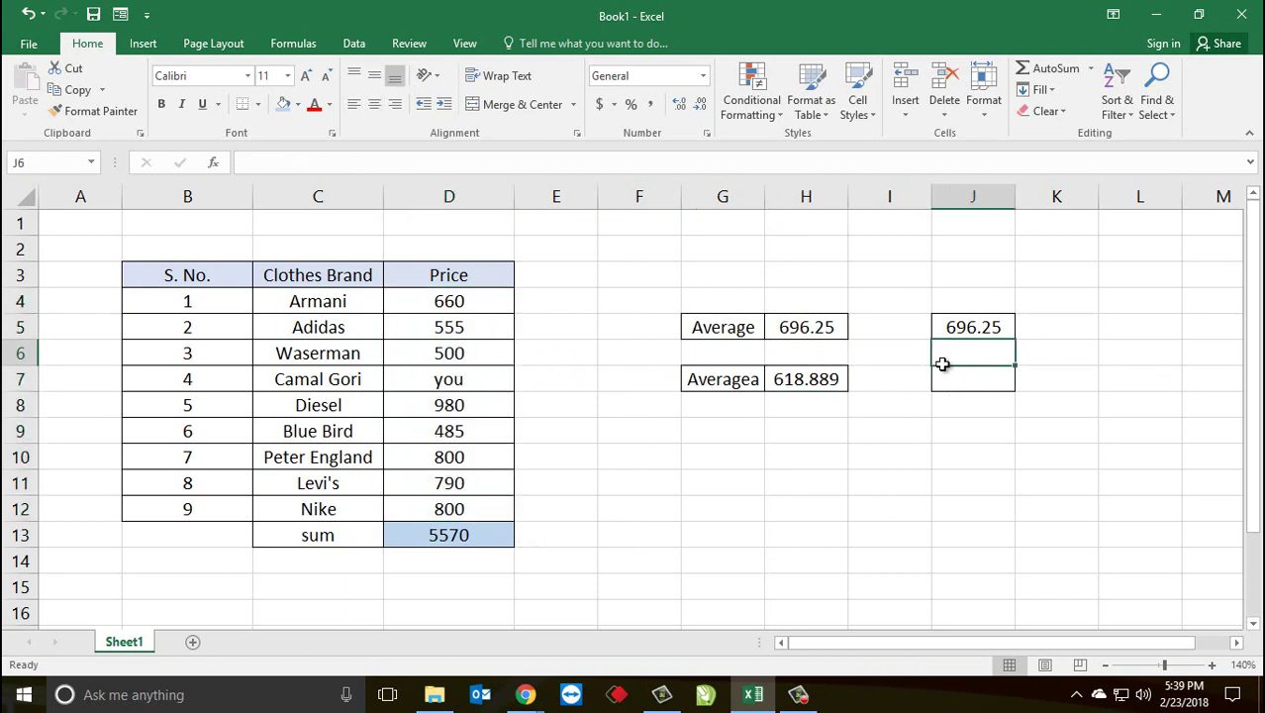
Step: Enter =D13/9 in J7, correcting an initial /8, so it shows 618.889
{"action": "left_click", "coordinate": [954, 381]}
{"action": "type", "text": "="}
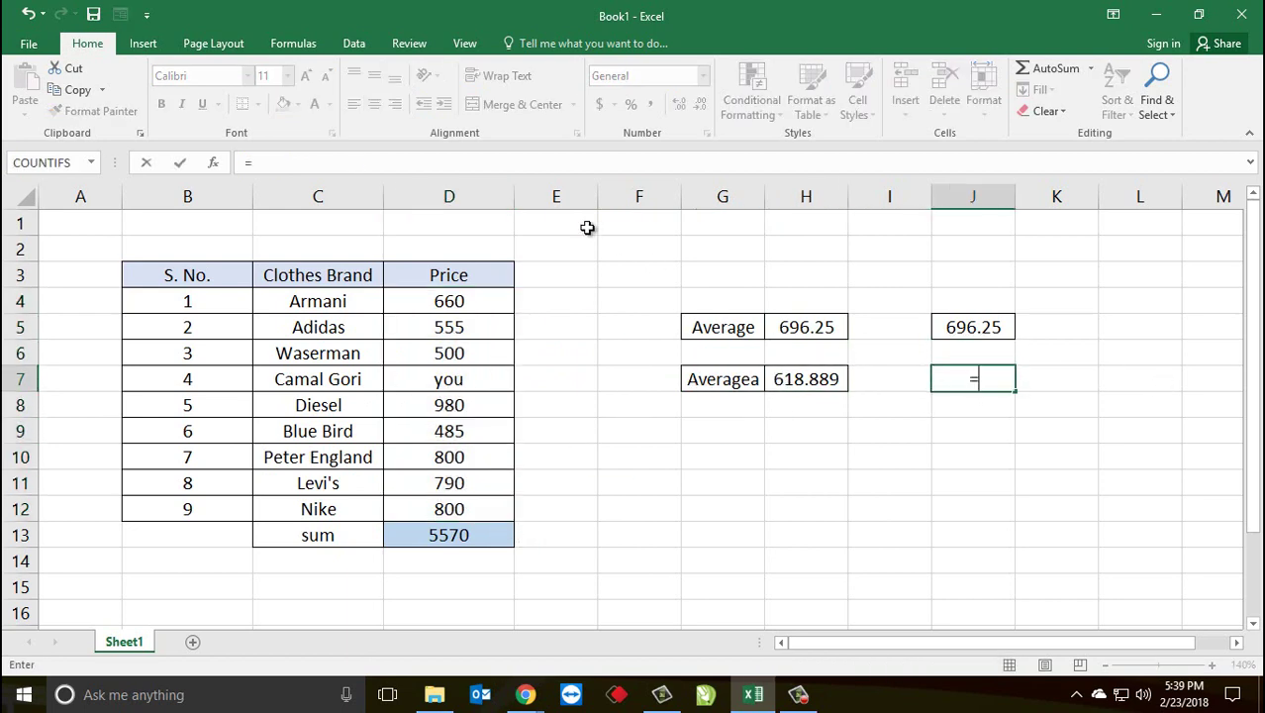
{"action": "key", "text": "Left"}
{"action": "key", "text": "Left"}
{"action": "key", "text": "Left"}
{"action": "key", "text": "Left"}
{"action": "key", "text": "Left"}
{"action": "key", "text": "Down"}
{"action": "key", "text": "Down"}
{"action": "key", "text": "Down"}
{"action": "key", "text": "Down"}
{"action": "key", "text": "Down"}
{"action": "key", "text": "Down"}
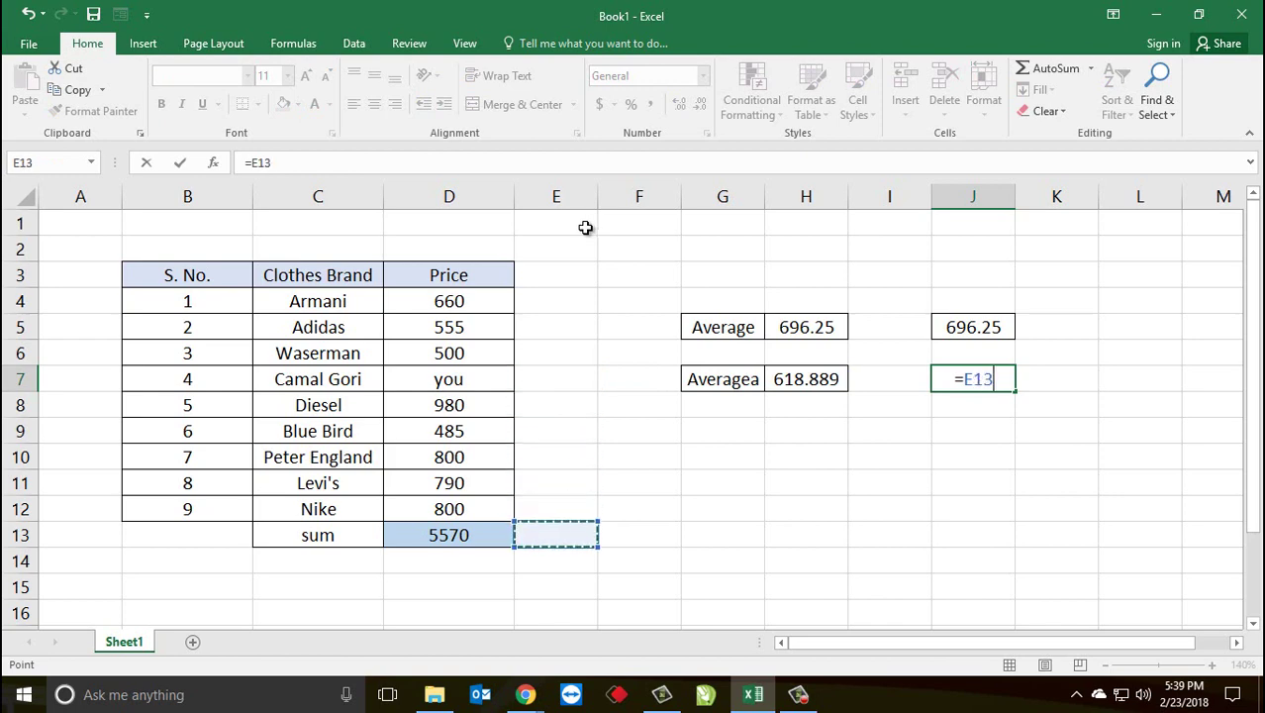
{"action": "key", "text": "Left"}
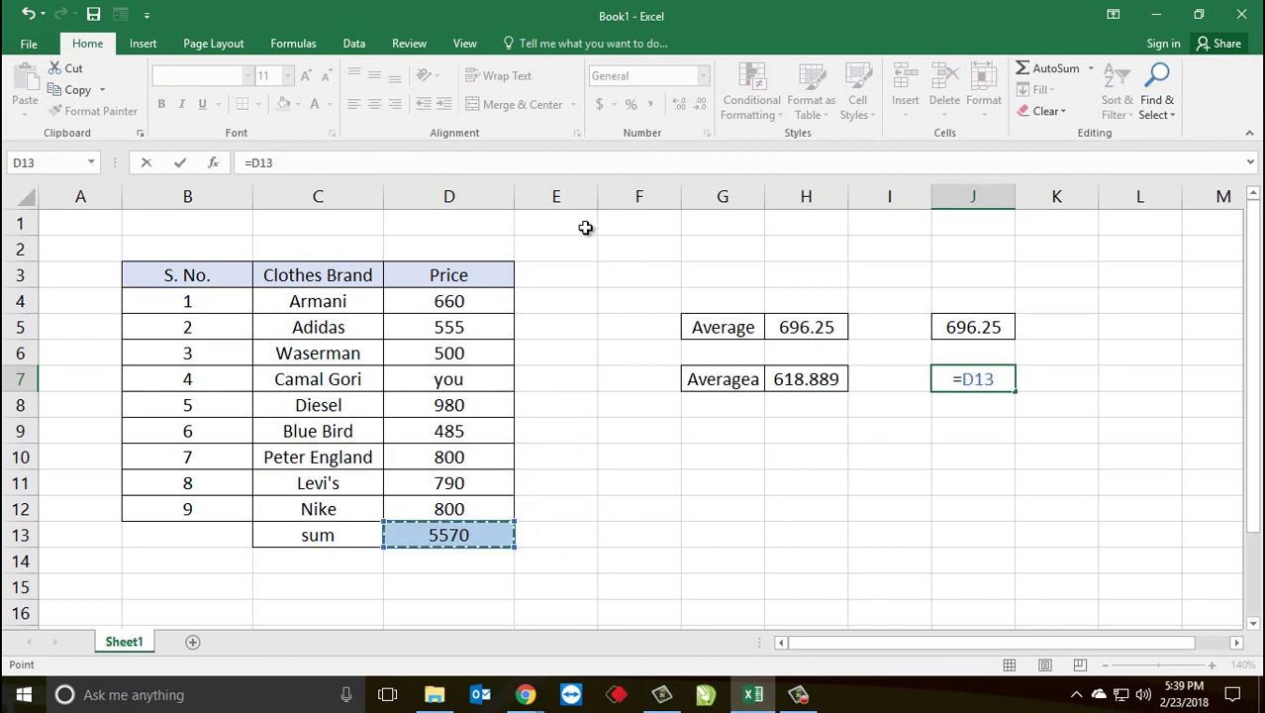
{"action": "type", "text": "/8"}
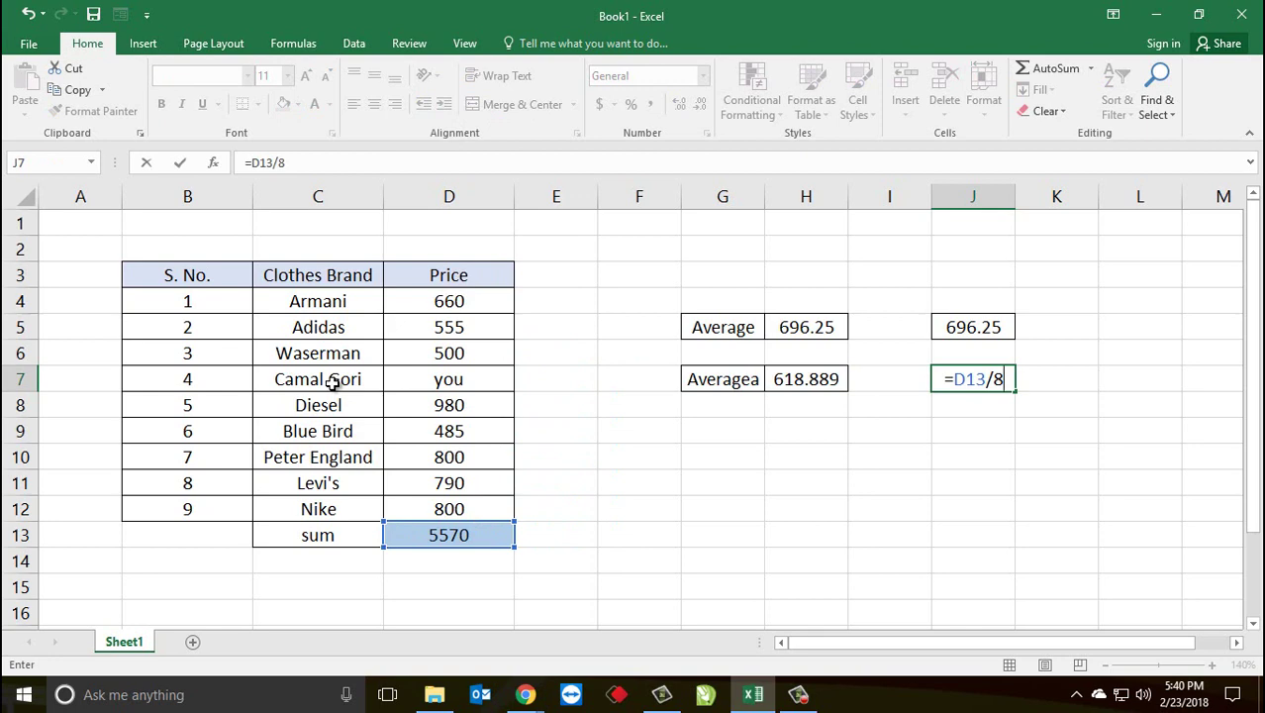
{"action": "key", "text": "BackSpace"}
{"action": "type", "text": "9"}
{"action": "key", "text": "Return"}
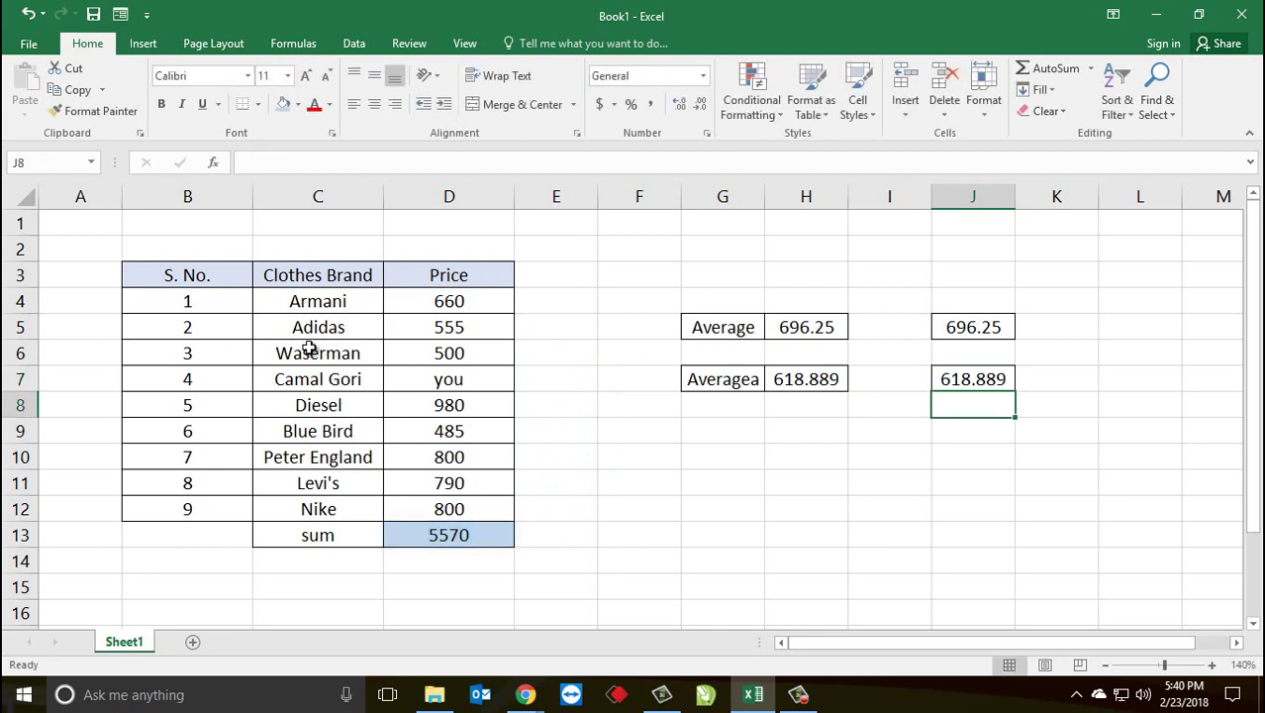
Step: Compare J7's manual result with the AVERAGEA value in H7
{"action": "key", "text": "Left"}
{"action": "key", "text": "Left"}
{"action": "key", "text": "Up"}
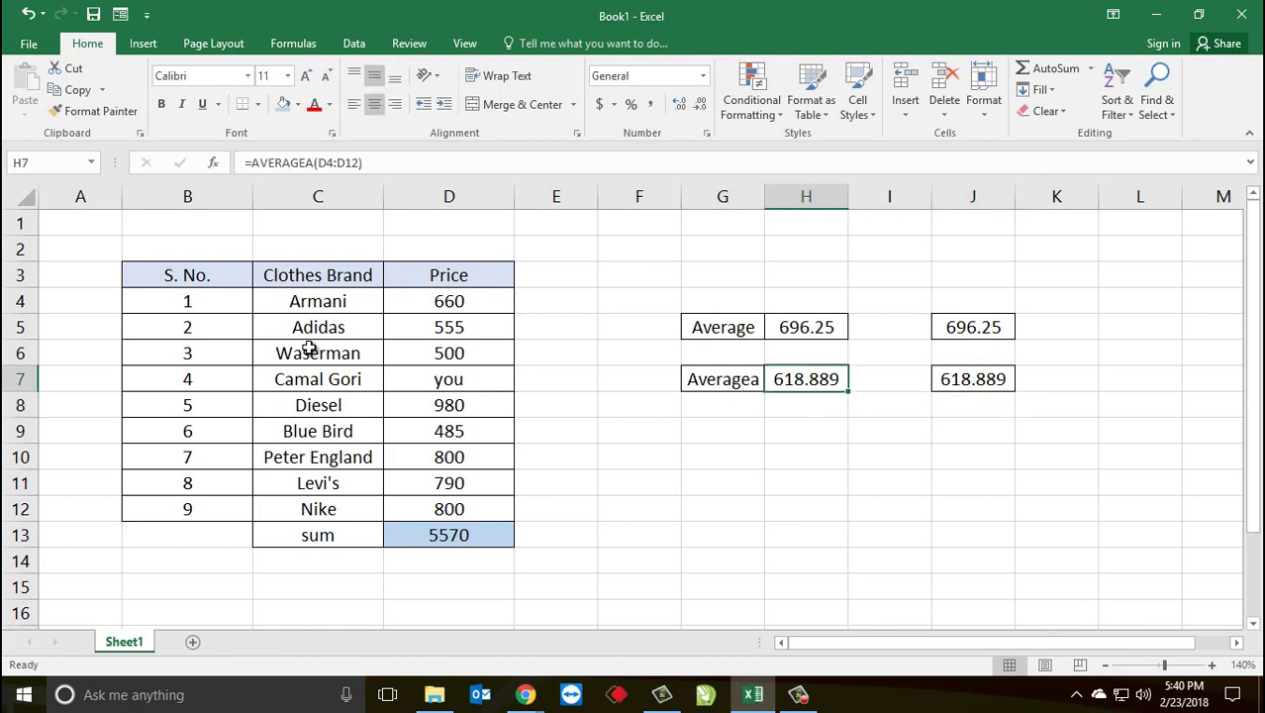
{"action": "key", "text": "Right"}
{"action": "key", "text": "Right"}
{"action": "key", "text": "Left"}
{"action": "key", "text": "Left"}
{"action": "key", "text": "Right"}
{"action": "key", "text": "Right"}
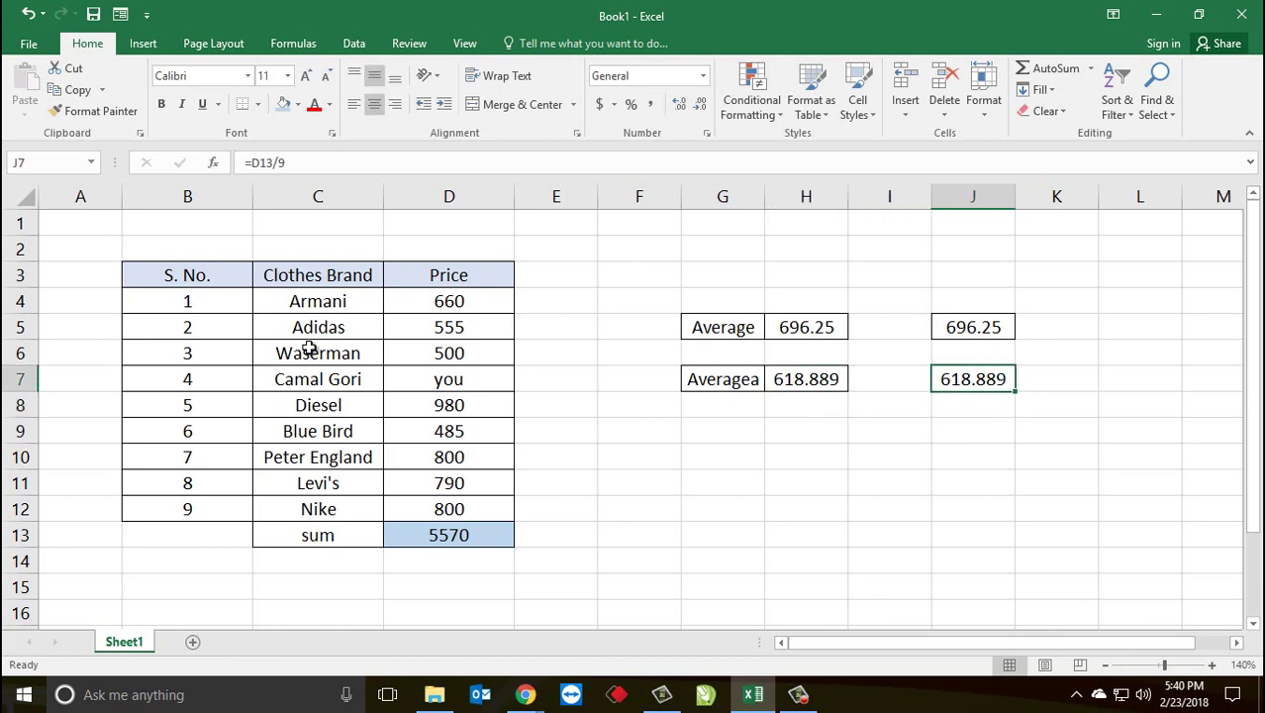
{"action": "key", "text": "Left"}
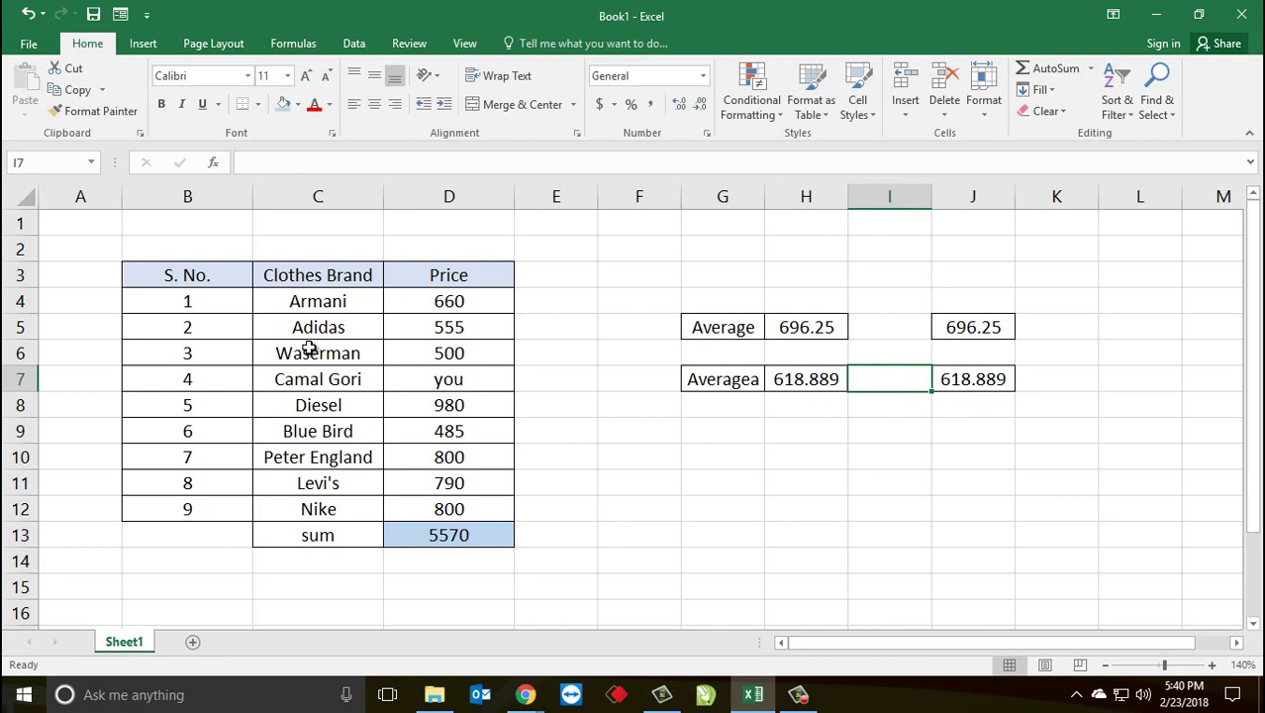
{"action": "key", "text": "Left"}
{"action": "key", "text": "Up"}
{"action": "key", "text": "Up"}
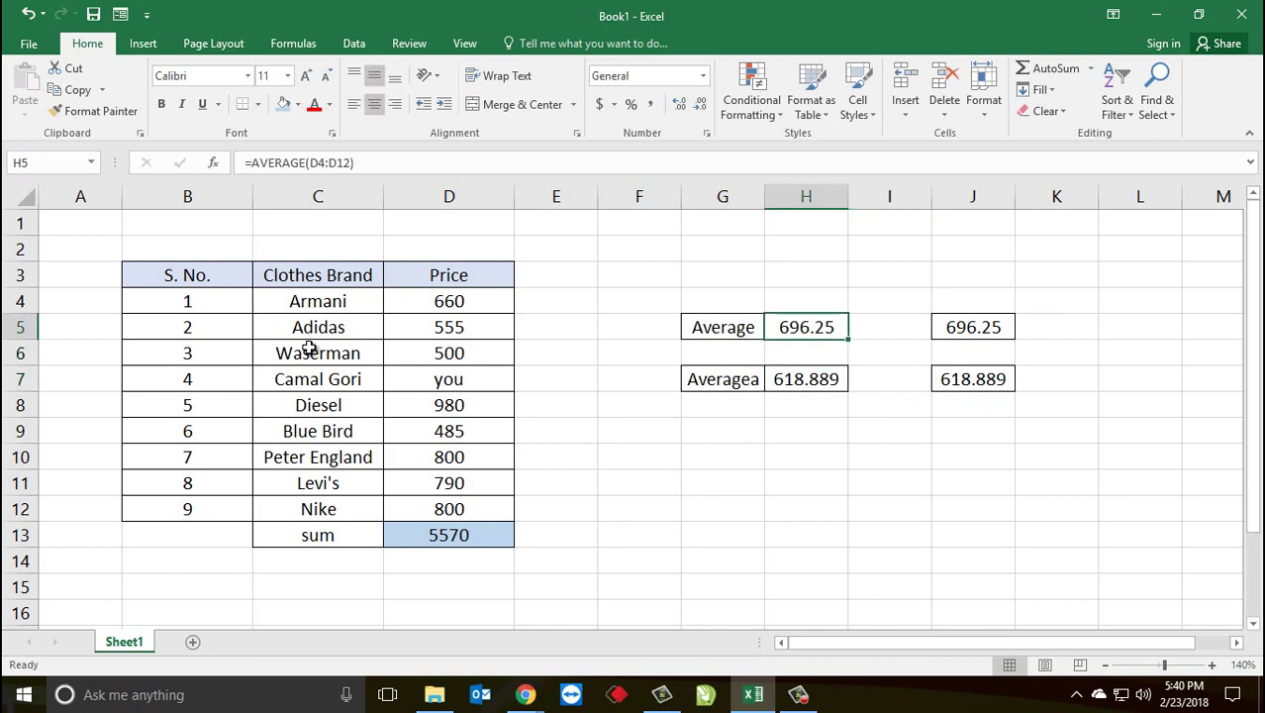